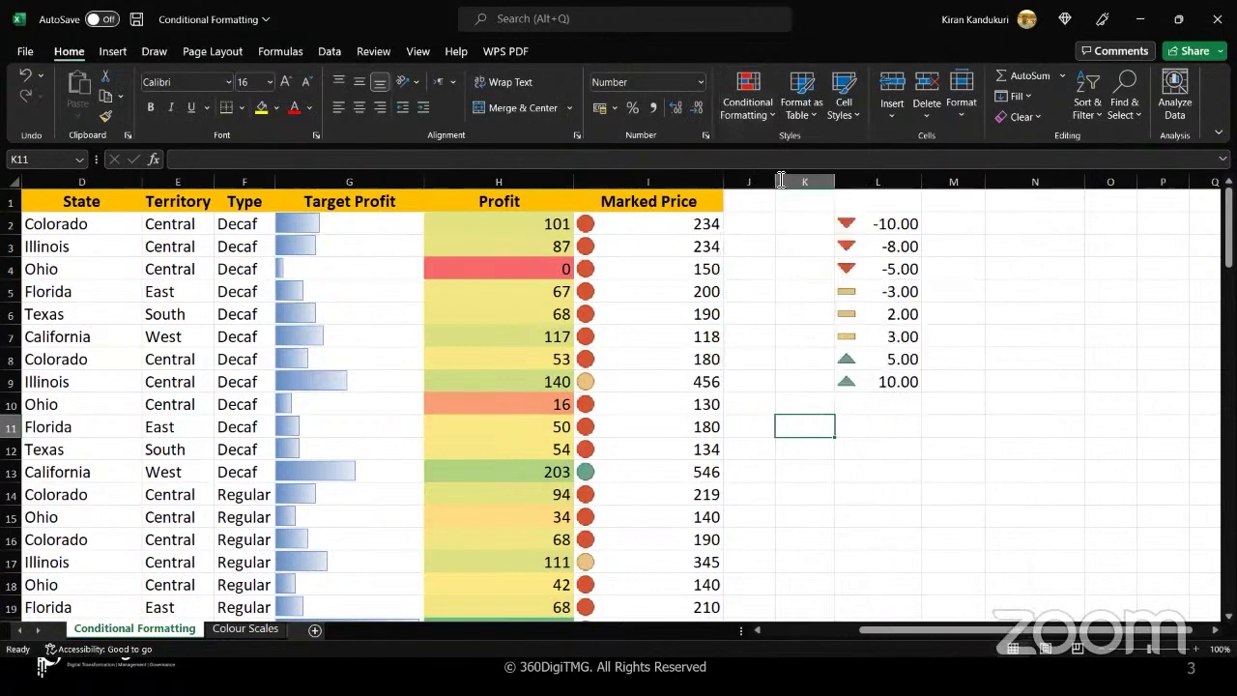
pyautogui.click(773, 118)
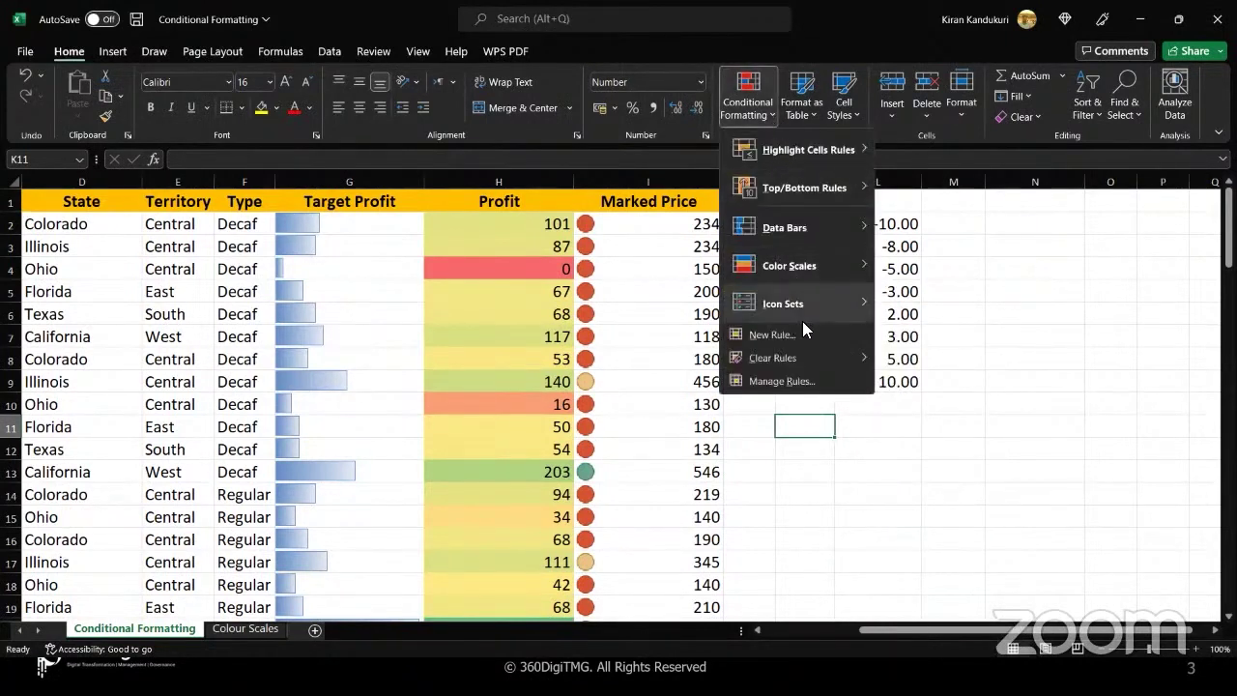
pyautogui.press('Escape')
pyautogui.click(762, 465)
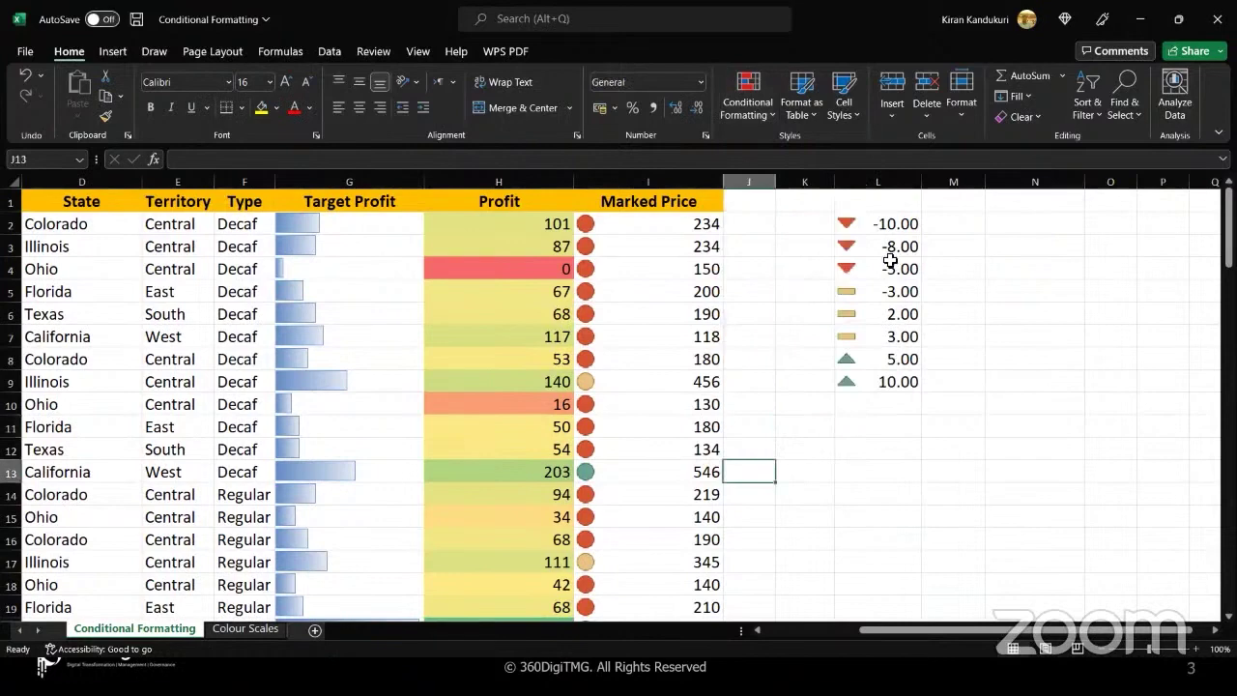
# Minimise the current workbook, open the Mod 3 - Formatting Data workbook from the Microsoft Excel folder and enable editing
pyautogui.click(1140, 21)
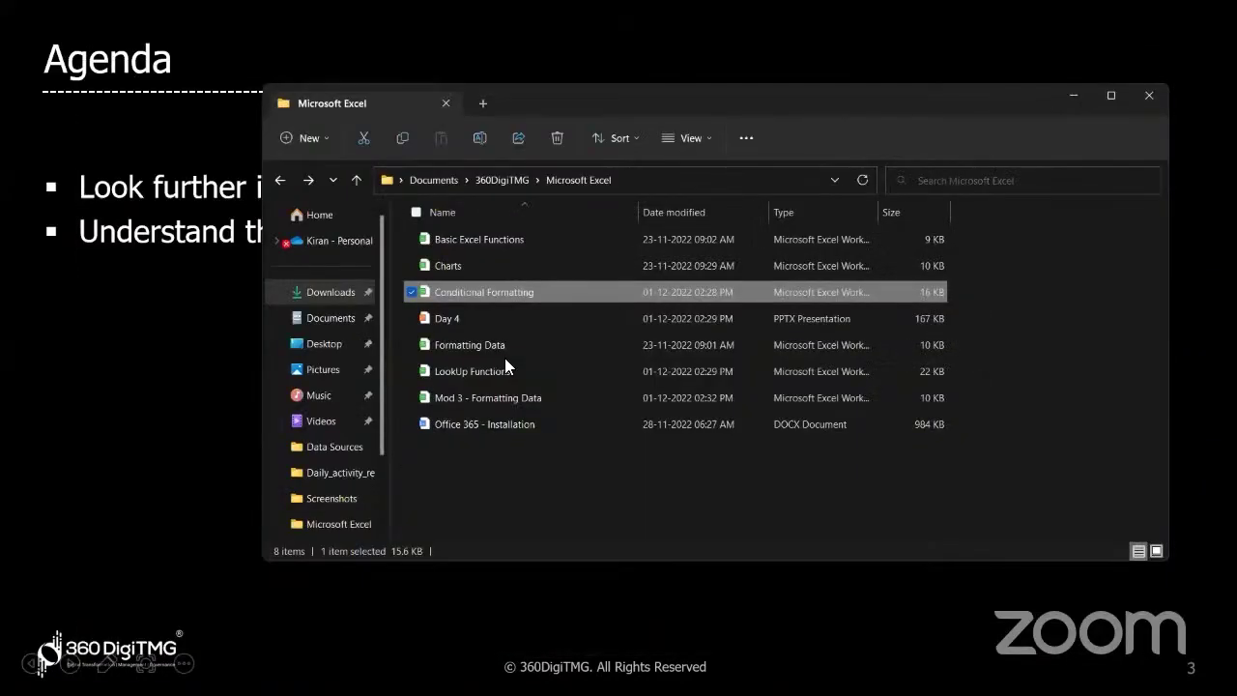
pyautogui.click(519, 398)
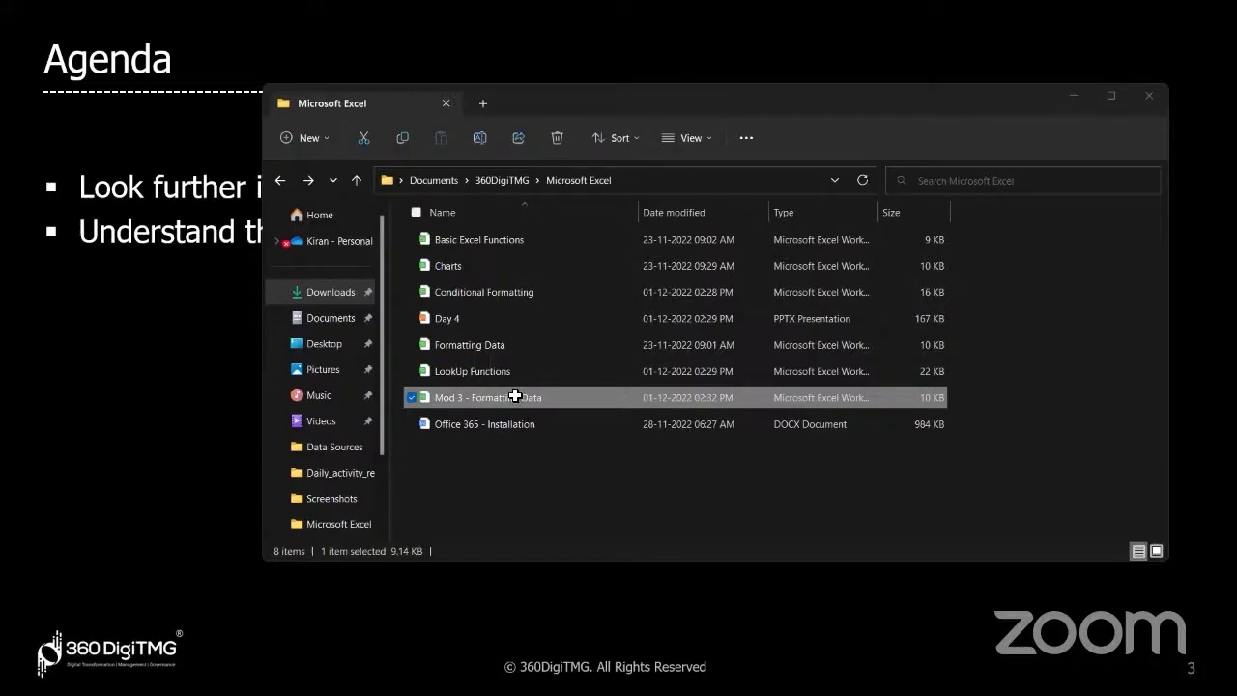
pyautogui.doubleClick(514, 396)
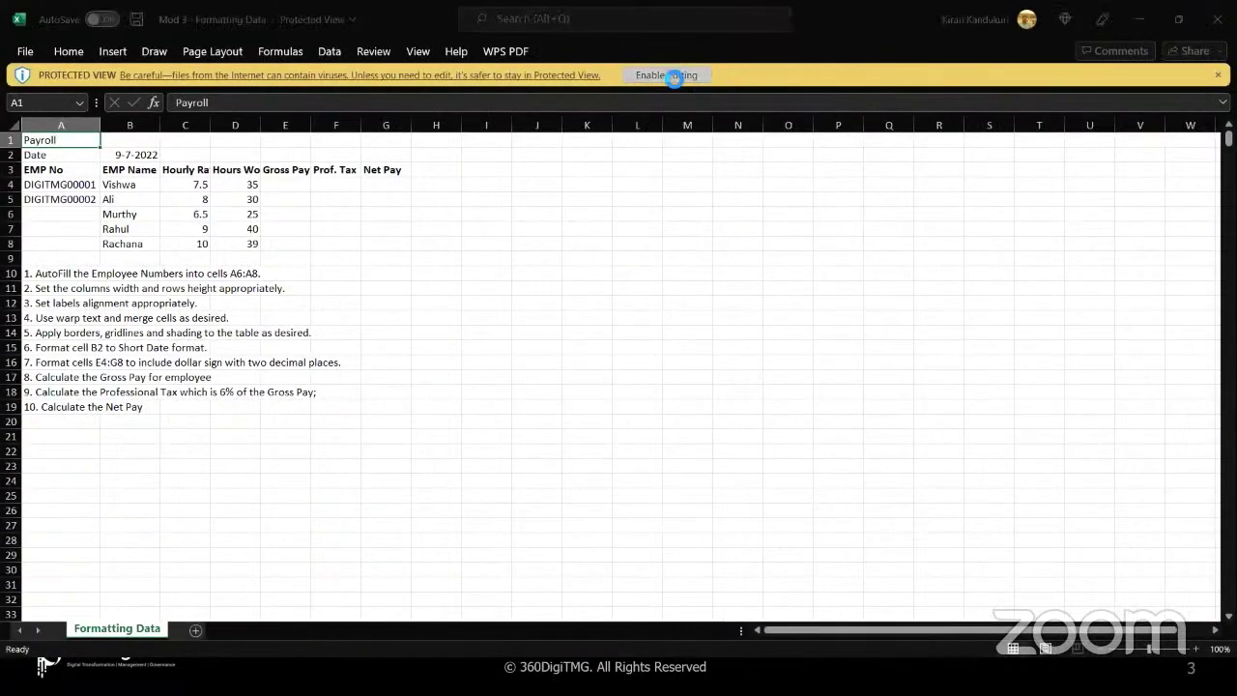
pyautogui.click(674, 78)
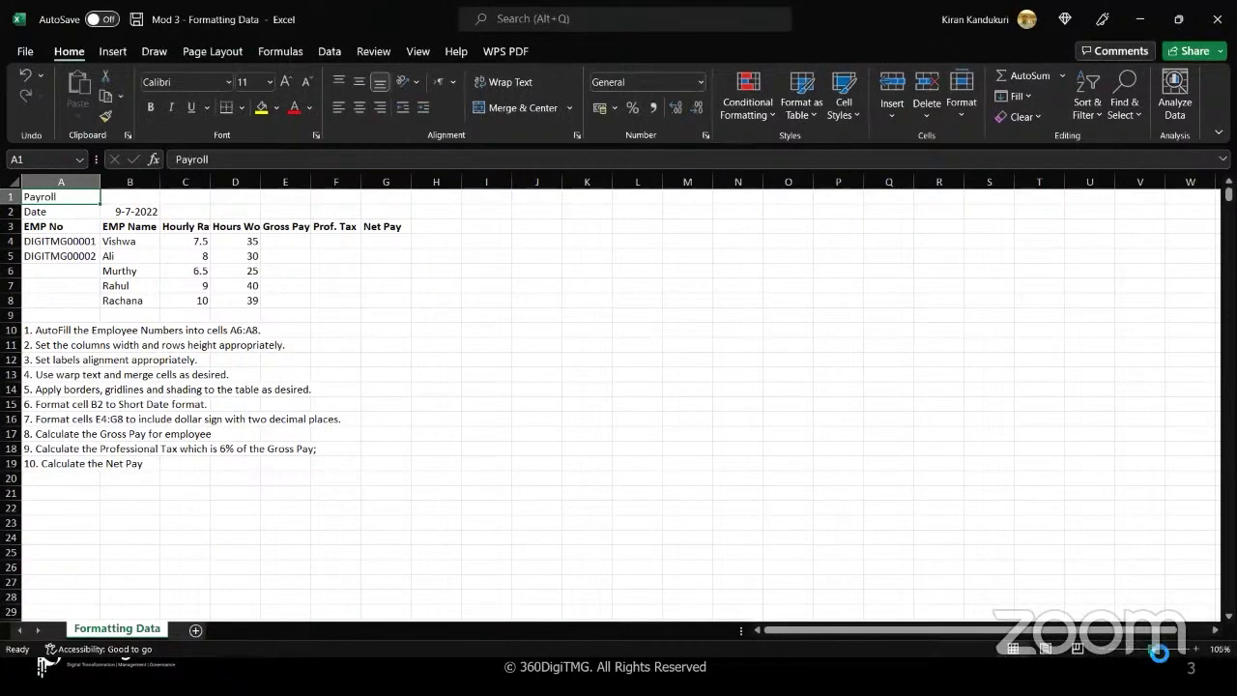
# Enlarge the sheet view to 172% and read through the task list below the payroll table
pyautogui.moveTo(1152, 649); pyautogui.dragTo(1162, 649)
pyautogui.click(635, 475)
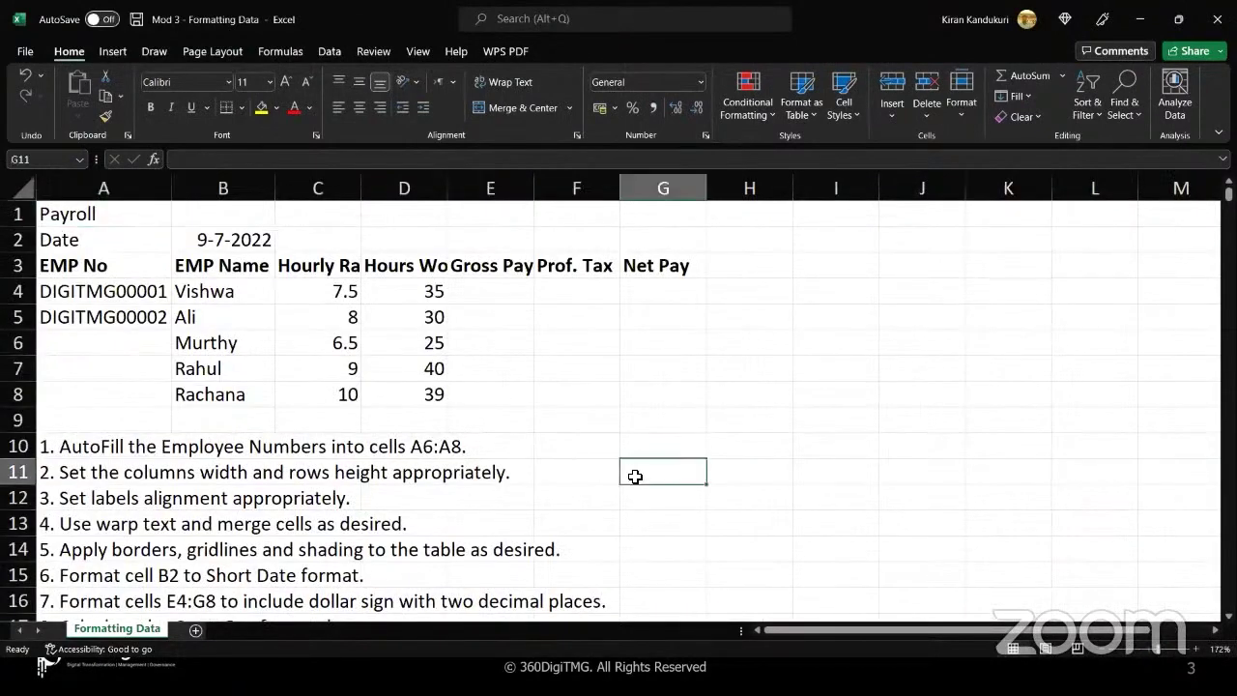
pyautogui.scroll(-2, 578, 486)
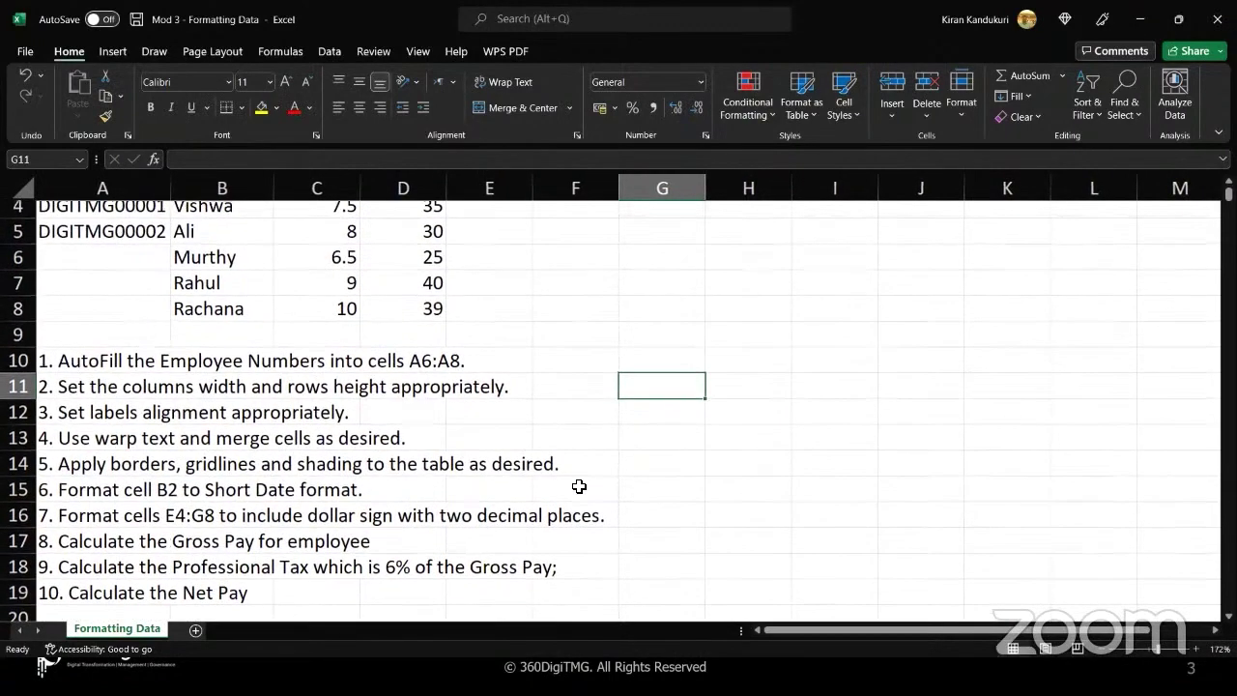
pyautogui.scroll(1, 579, 486)
pyautogui.scroll(1, 579, 486)
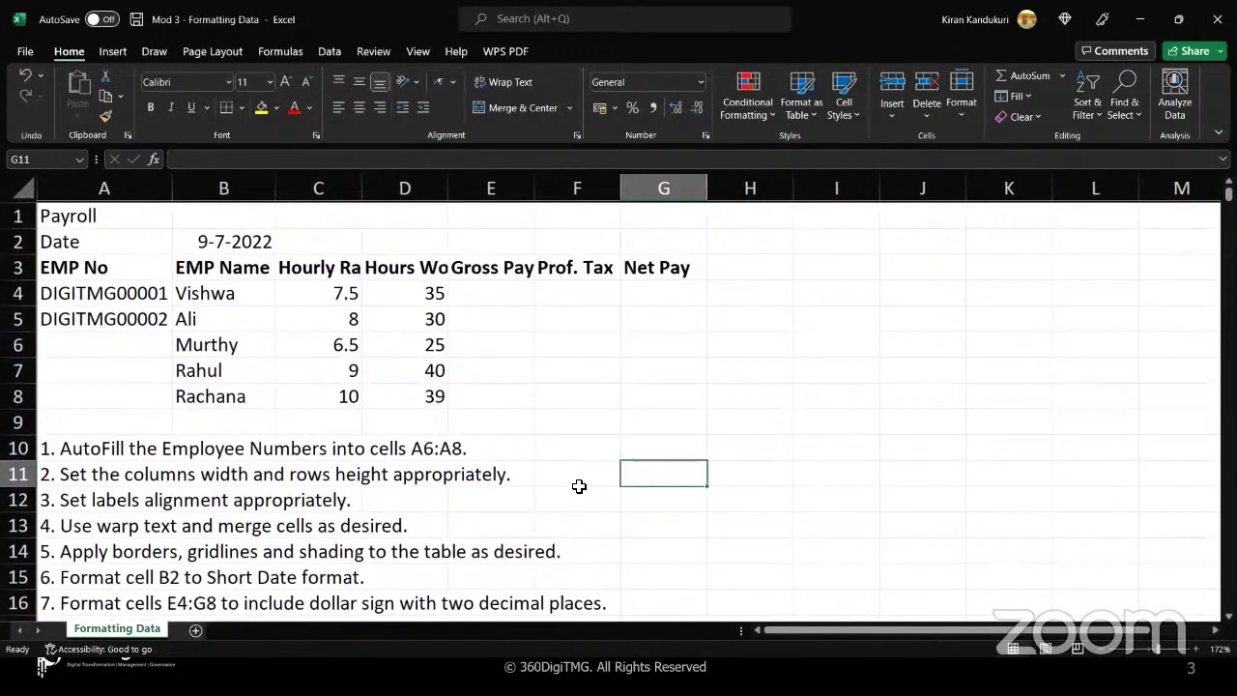
pyautogui.scroll(-1, 579, 486)
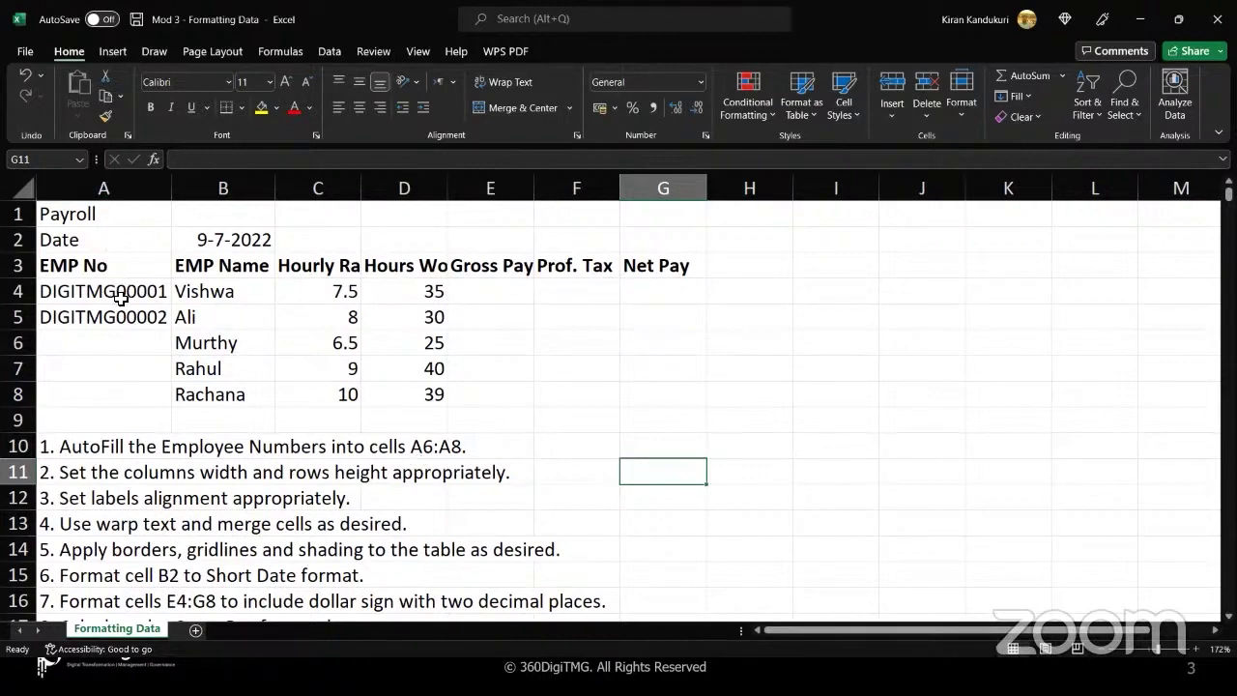
# AutoFill the employee numbers from A4:A5 down into cells A6:A8
pyautogui.click(104, 343)
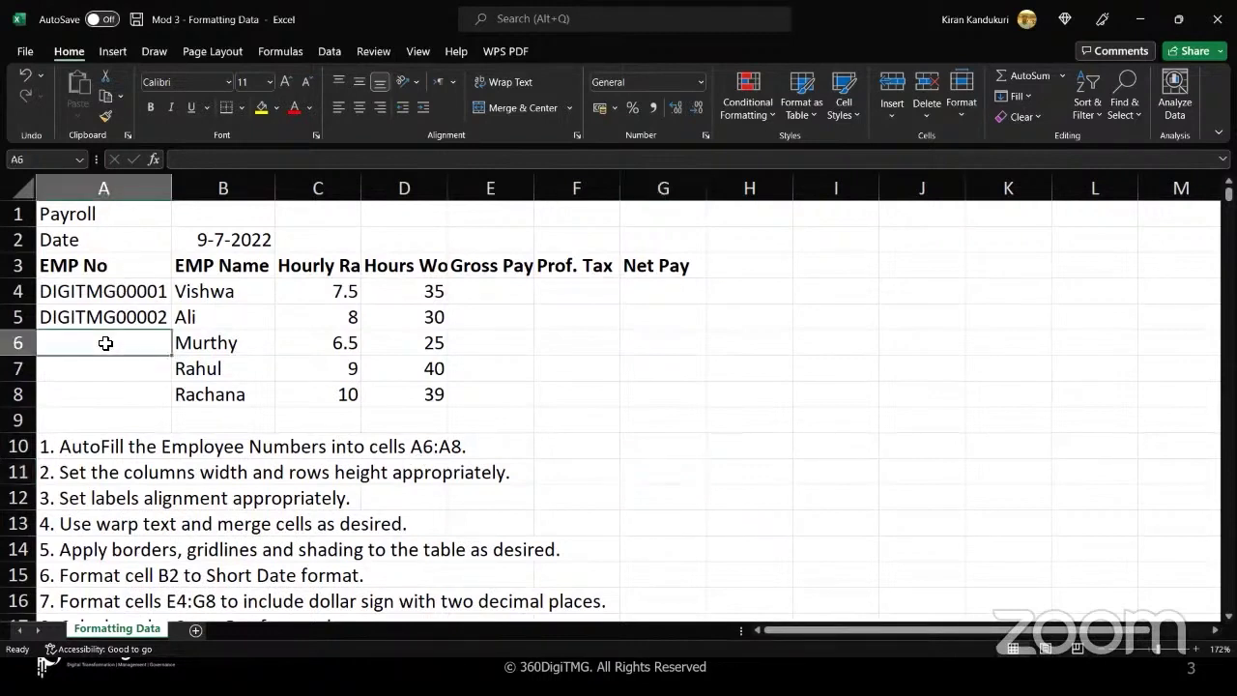
pyautogui.click(108, 396)
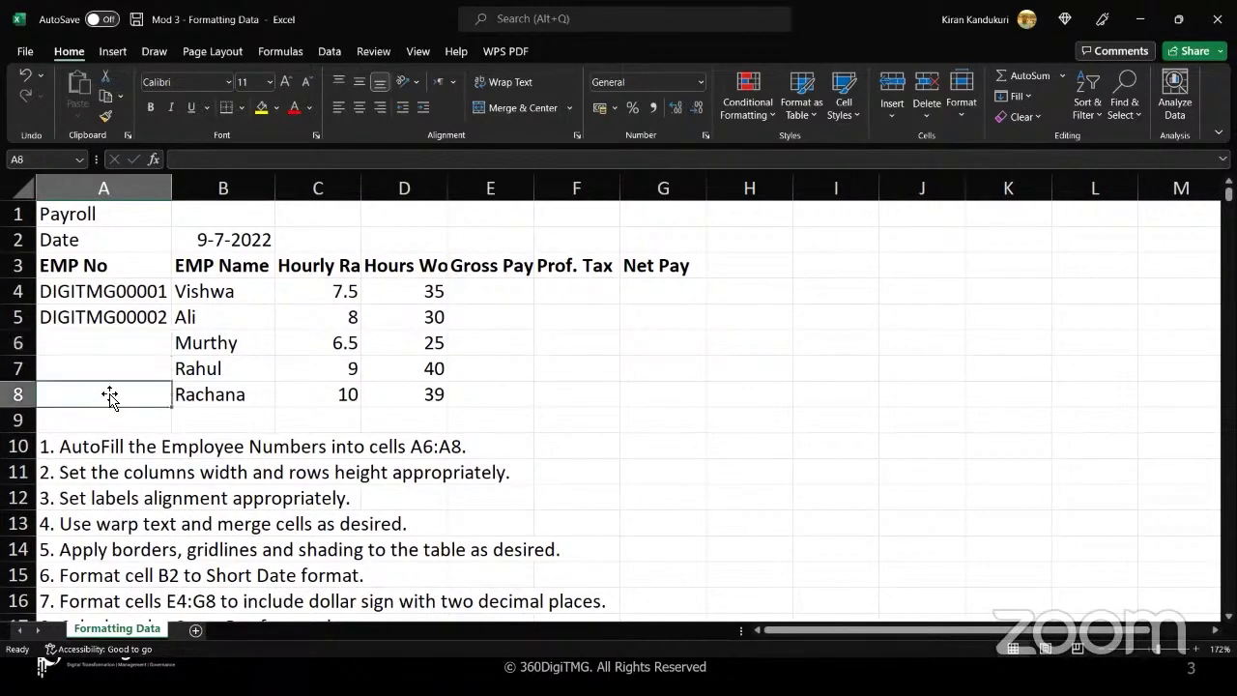
pyautogui.click(124, 347)
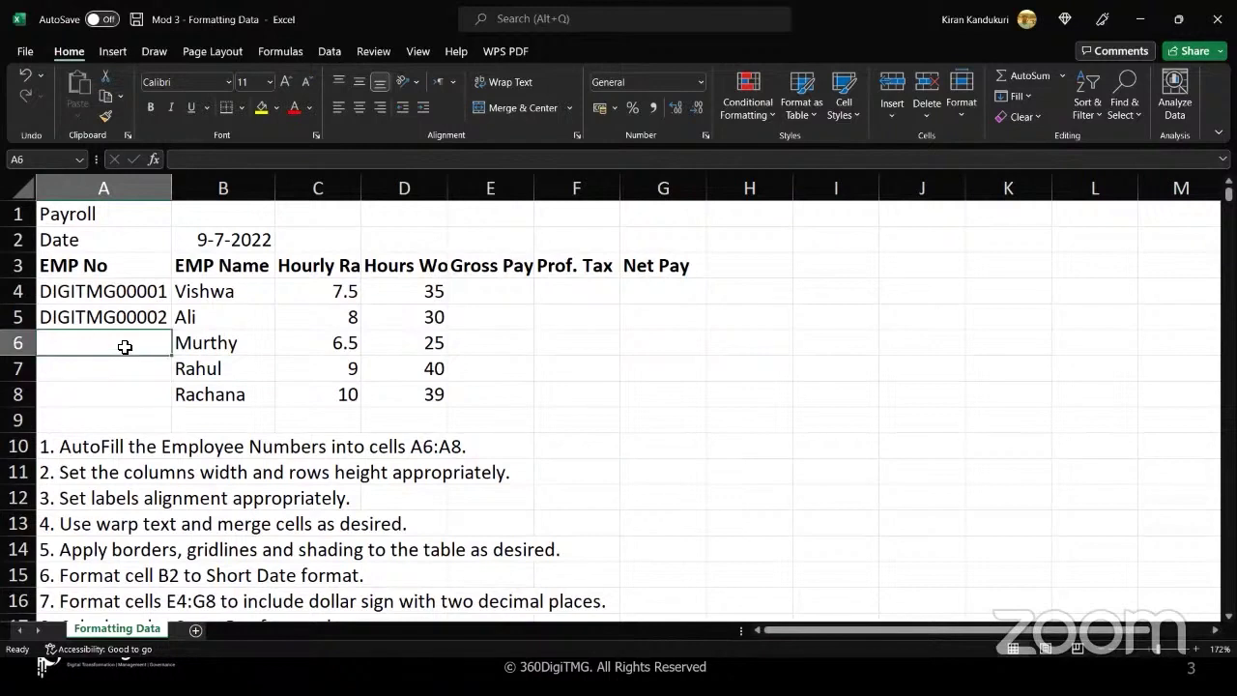
pyautogui.moveTo(136, 290); pyautogui.dragTo(136, 317)
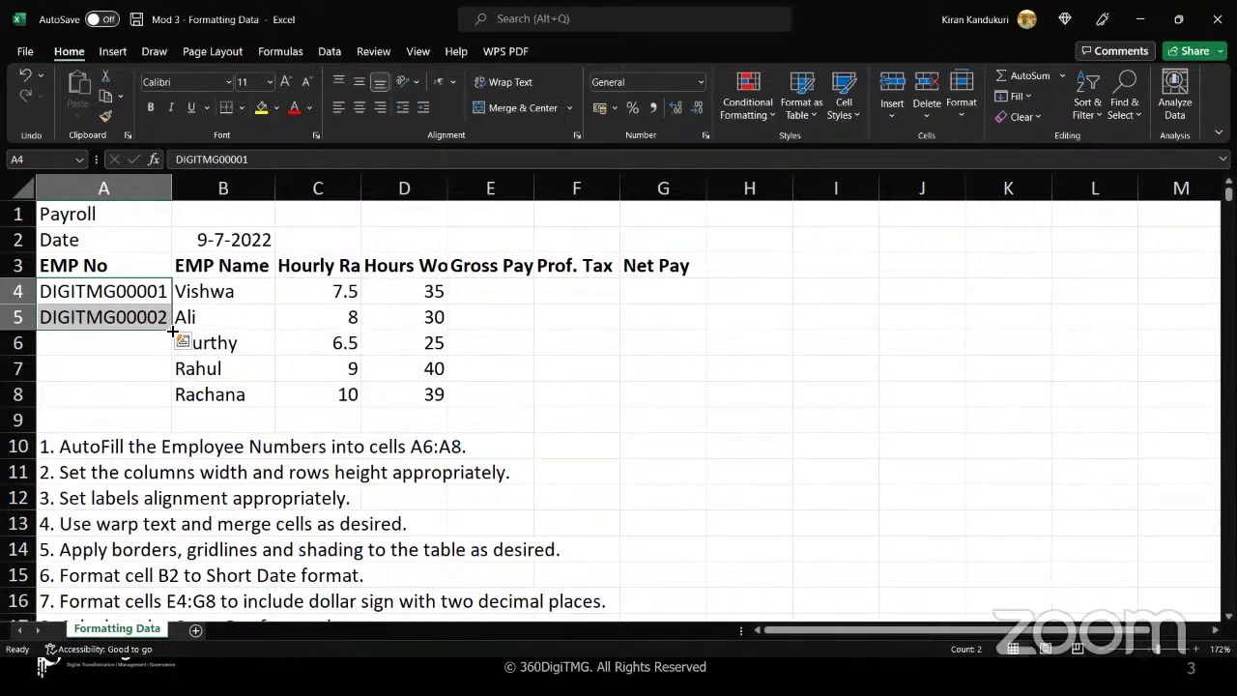
pyautogui.doubleClick(172, 331)
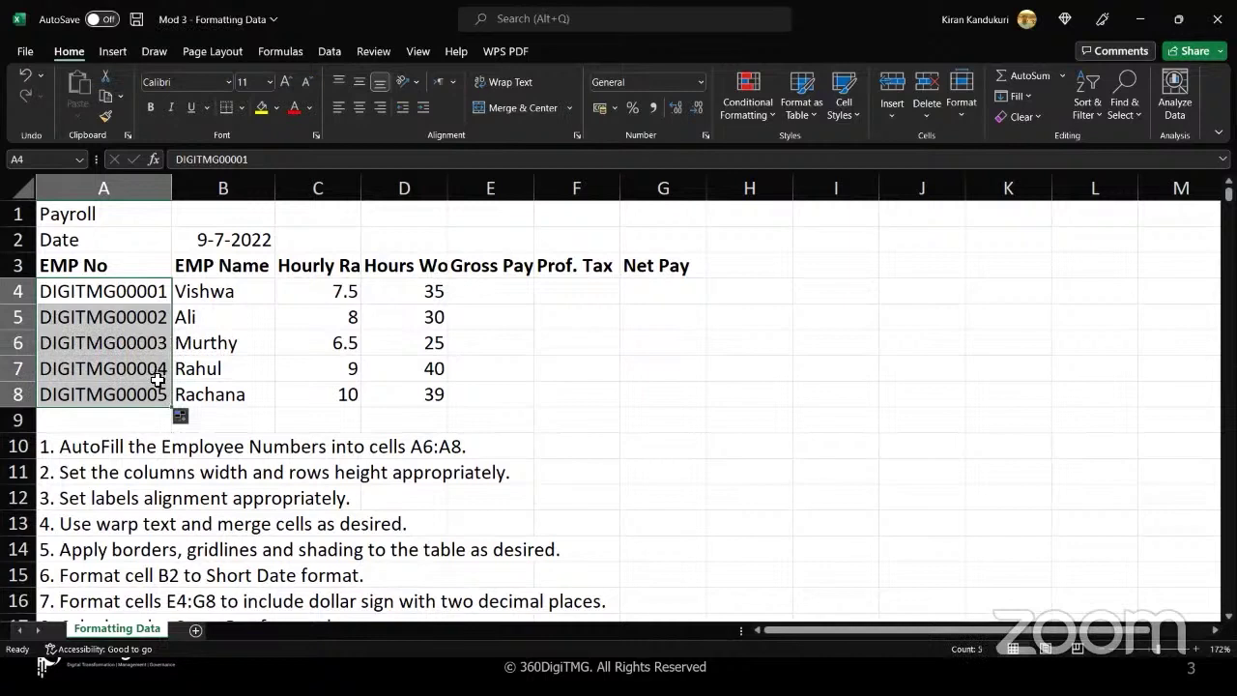
pyautogui.click(158, 302)
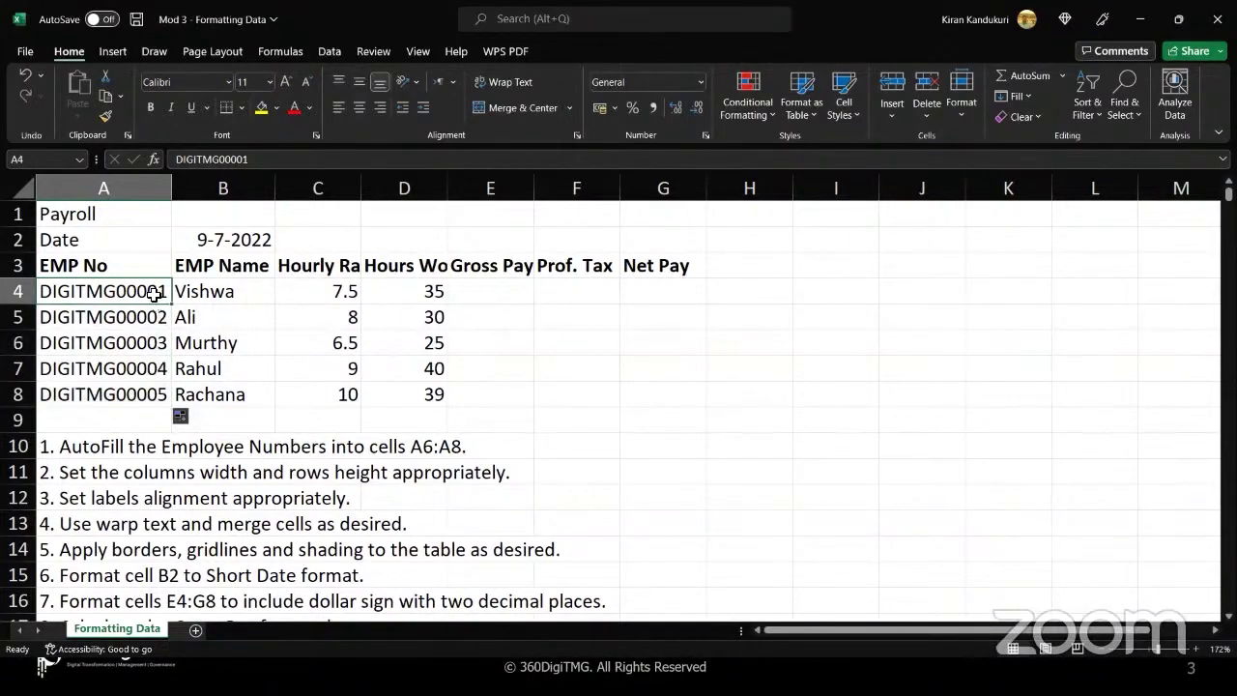
pyautogui.moveTo(155, 294); pyautogui.dragTo(152, 325)
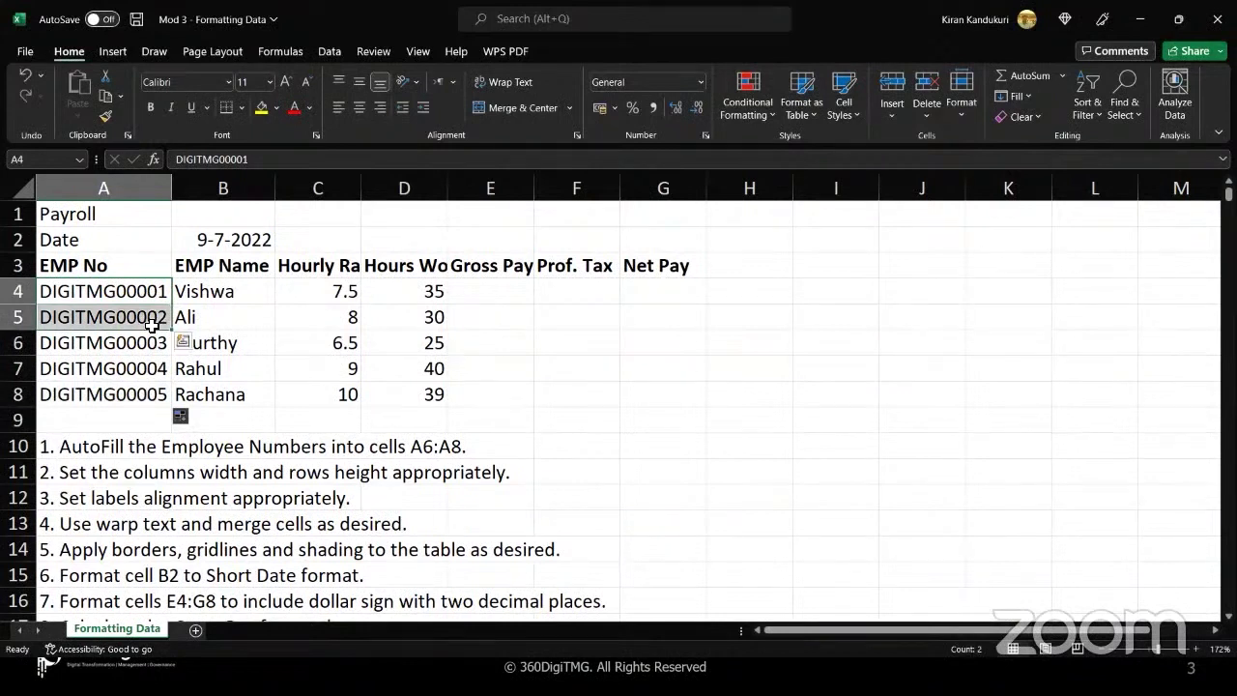
pyautogui.click(142, 395)
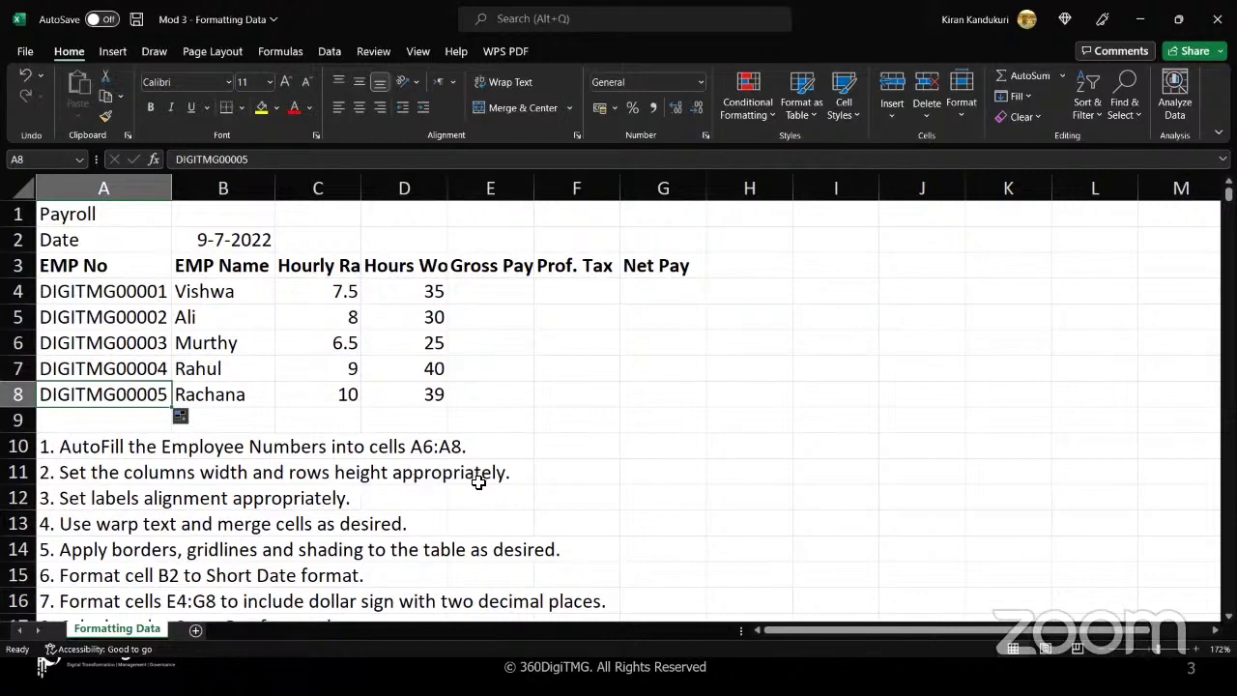
# AutoFit the widths of columns A to G and narrow column A to slightly wider than the employee numbers
pyautogui.click(350, 192)
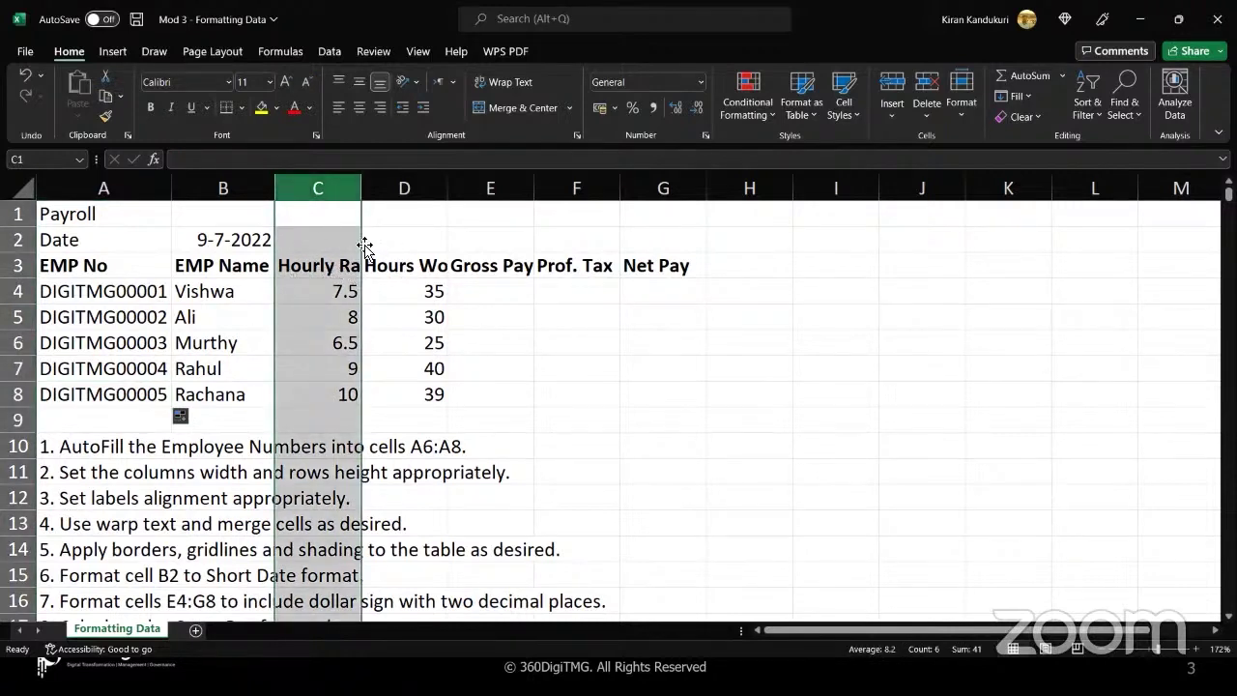
pyautogui.click(410, 188)
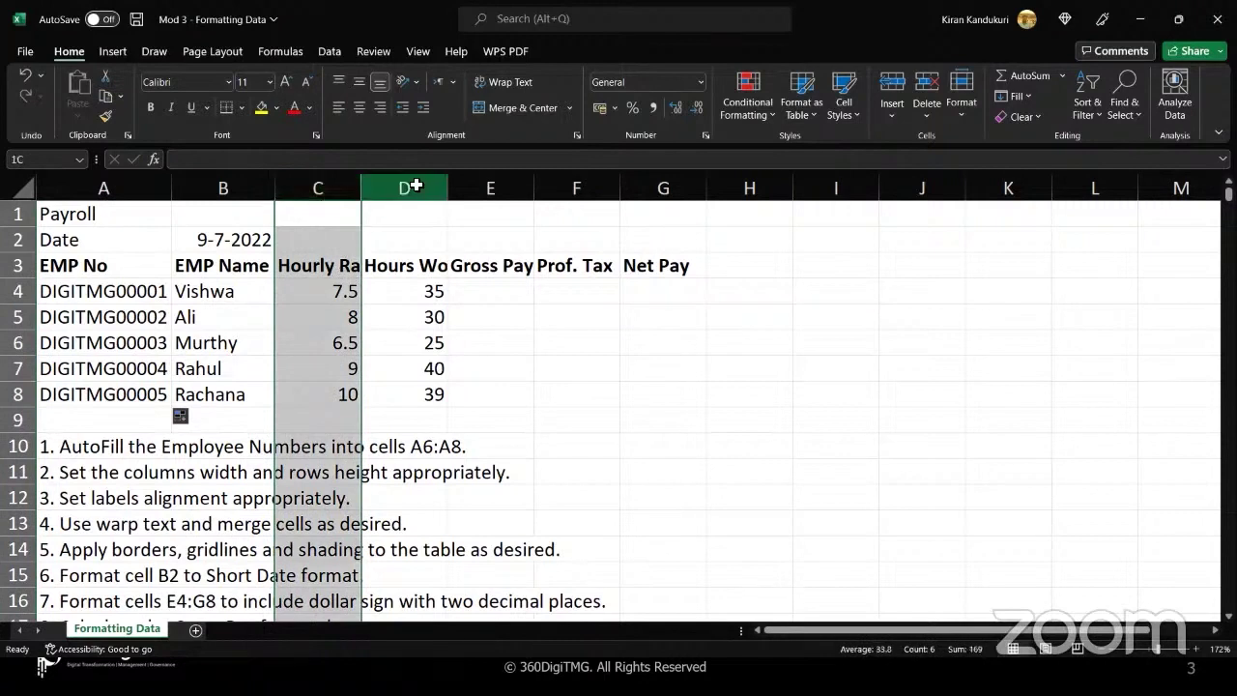
pyautogui.click(490, 187)
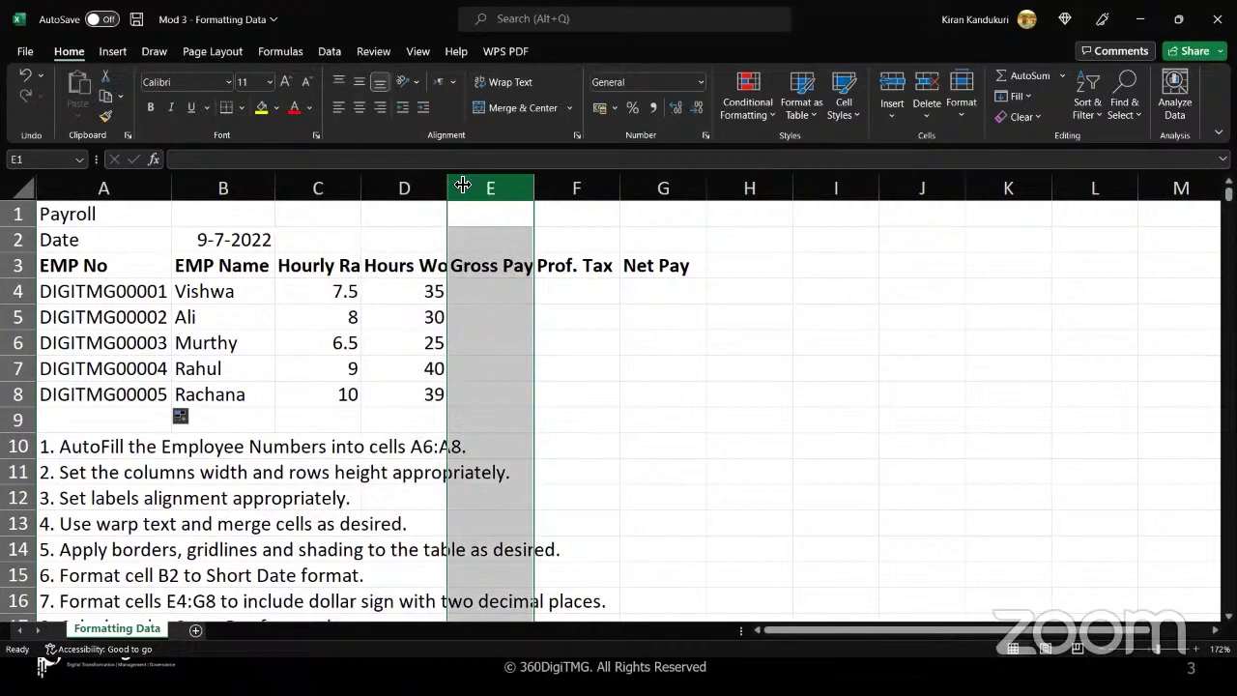
pyautogui.click(441, 188)
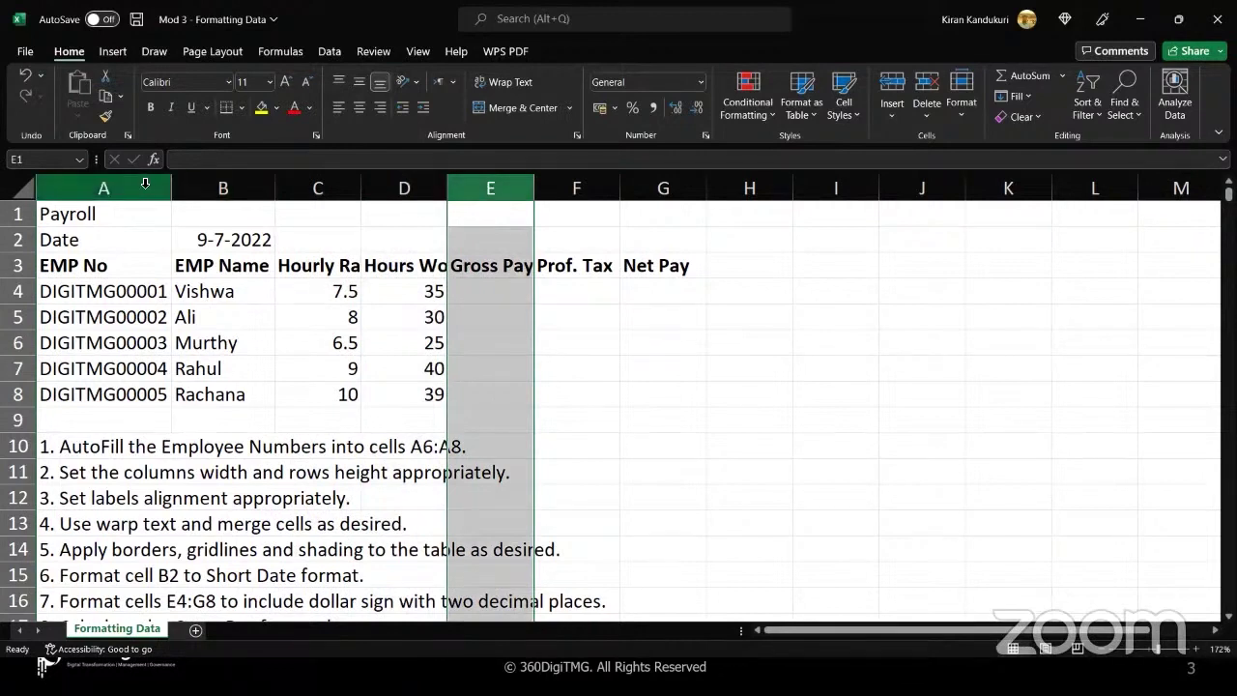
pyautogui.moveTo(145, 184); pyautogui.dragTo(666, 186)
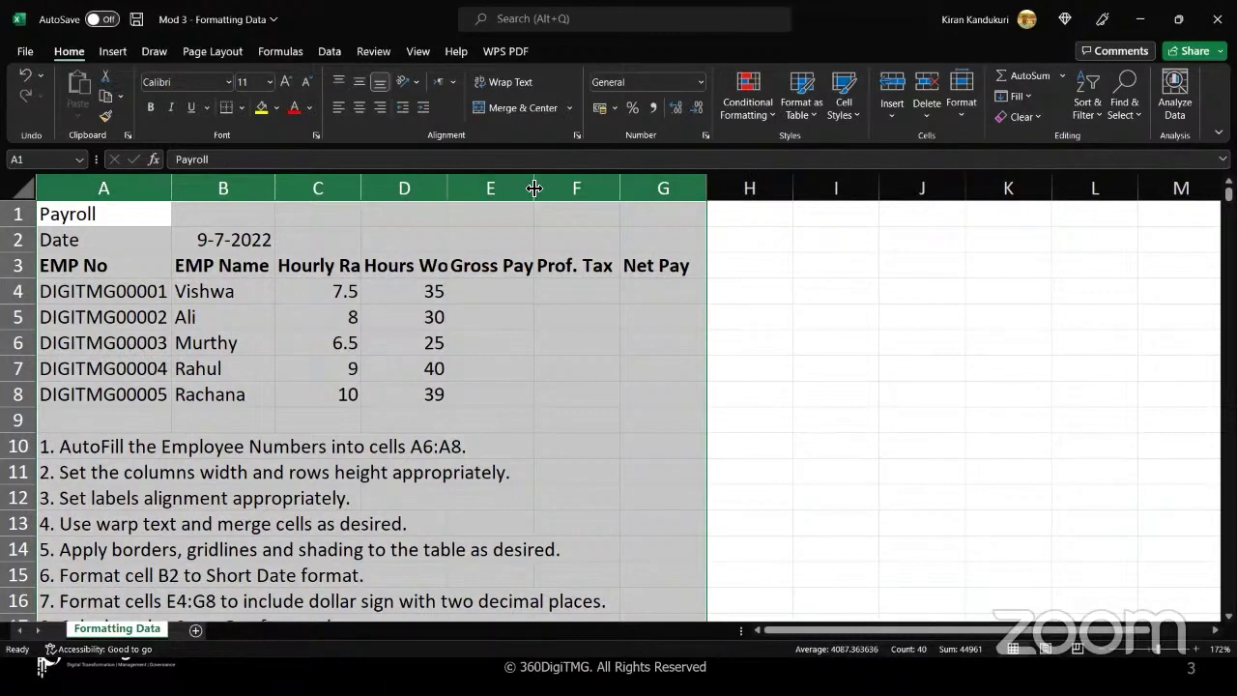
pyautogui.doubleClick(608, 189)
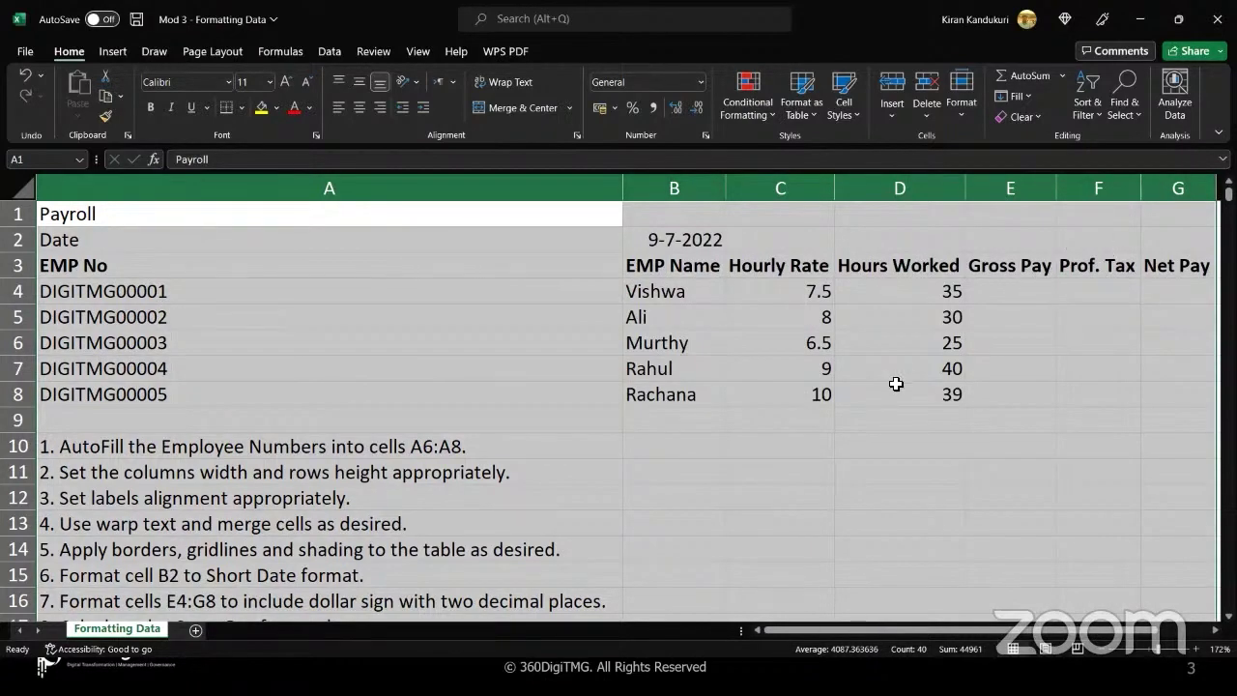
pyautogui.click(600, 297)
pyautogui.moveTo(622, 187); pyautogui.dragTo(210, 189)
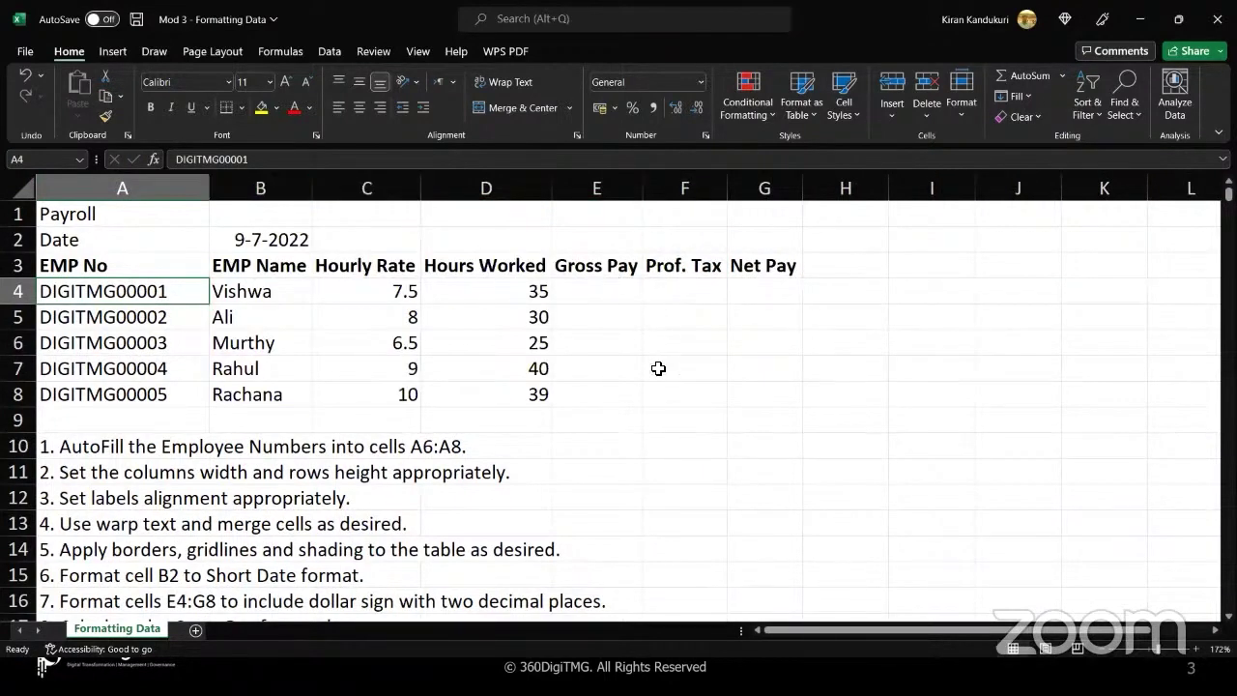
# Set the width of the Gross Pay, Prof. Tax and Net Pay columns (E to G) to 25
pyautogui.moveTo(624, 183); pyautogui.dragTo(752, 176)
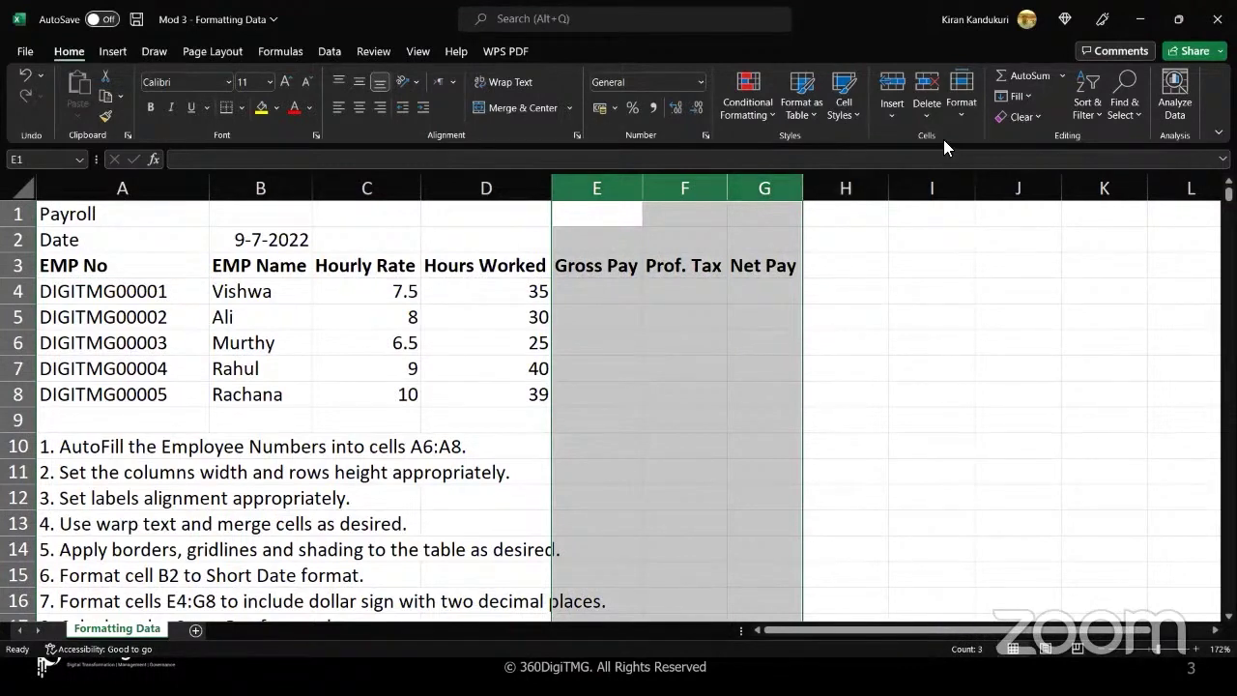
pyautogui.click(962, 116)
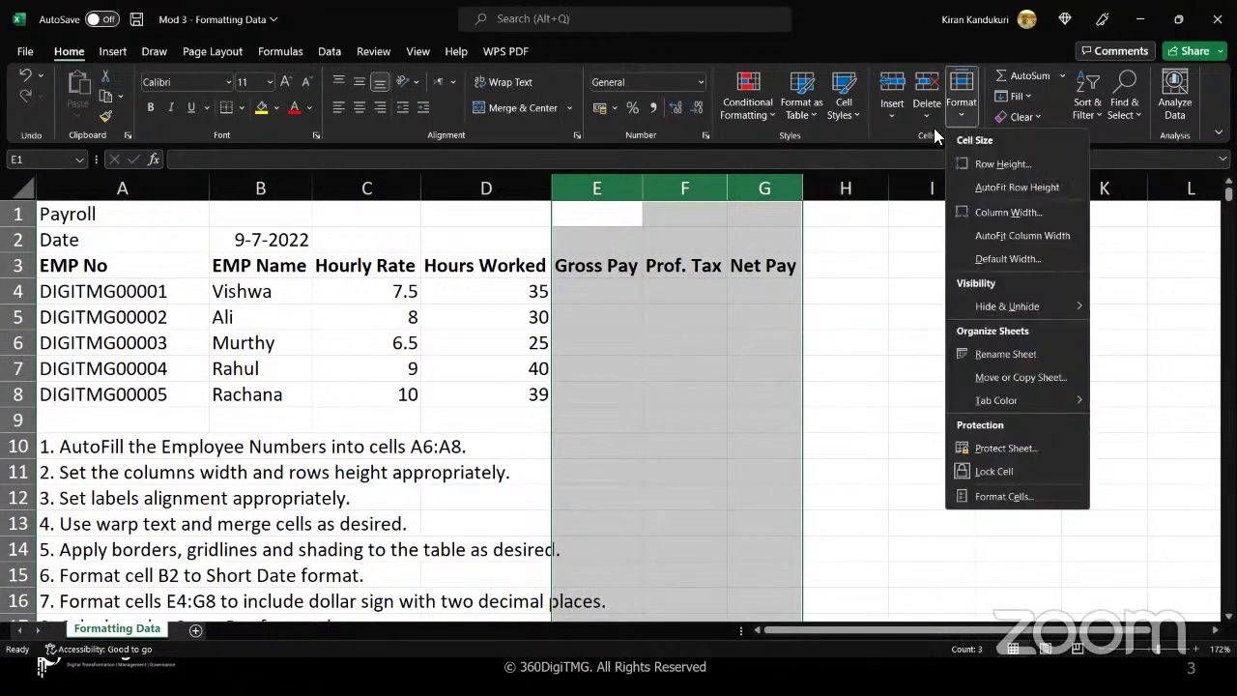
pyautogui.click(997, 212)
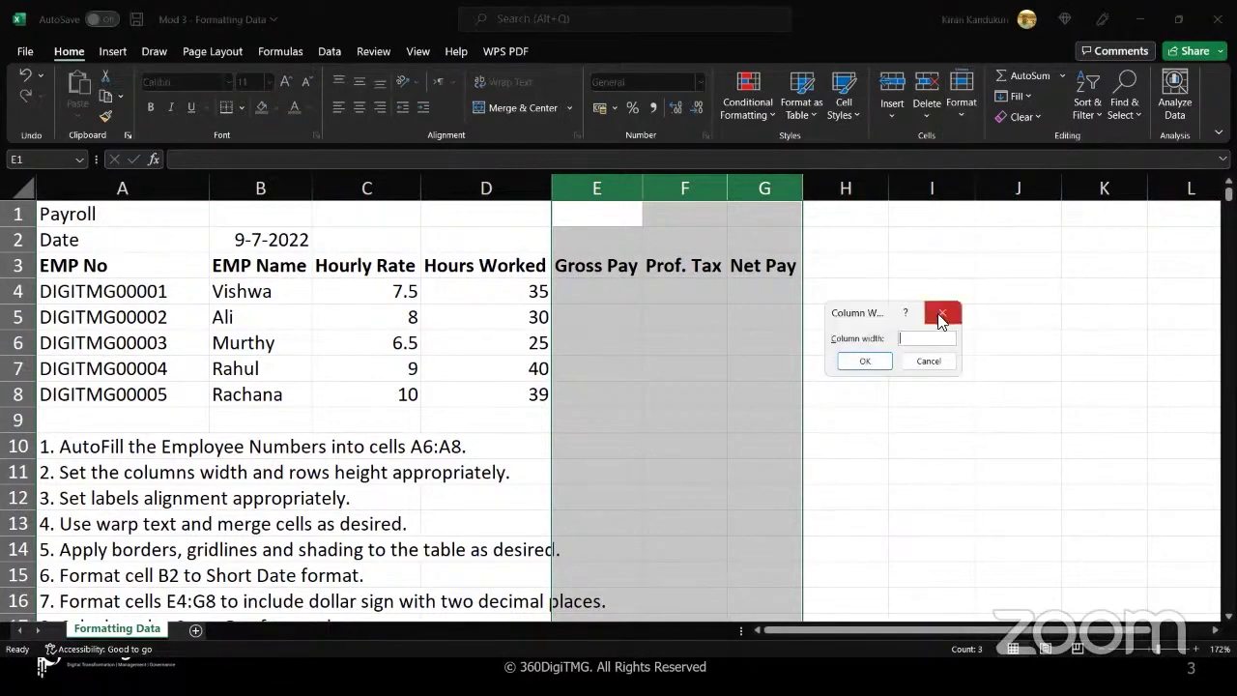
pyautogui.write('25')
pyautogui.press('Return')
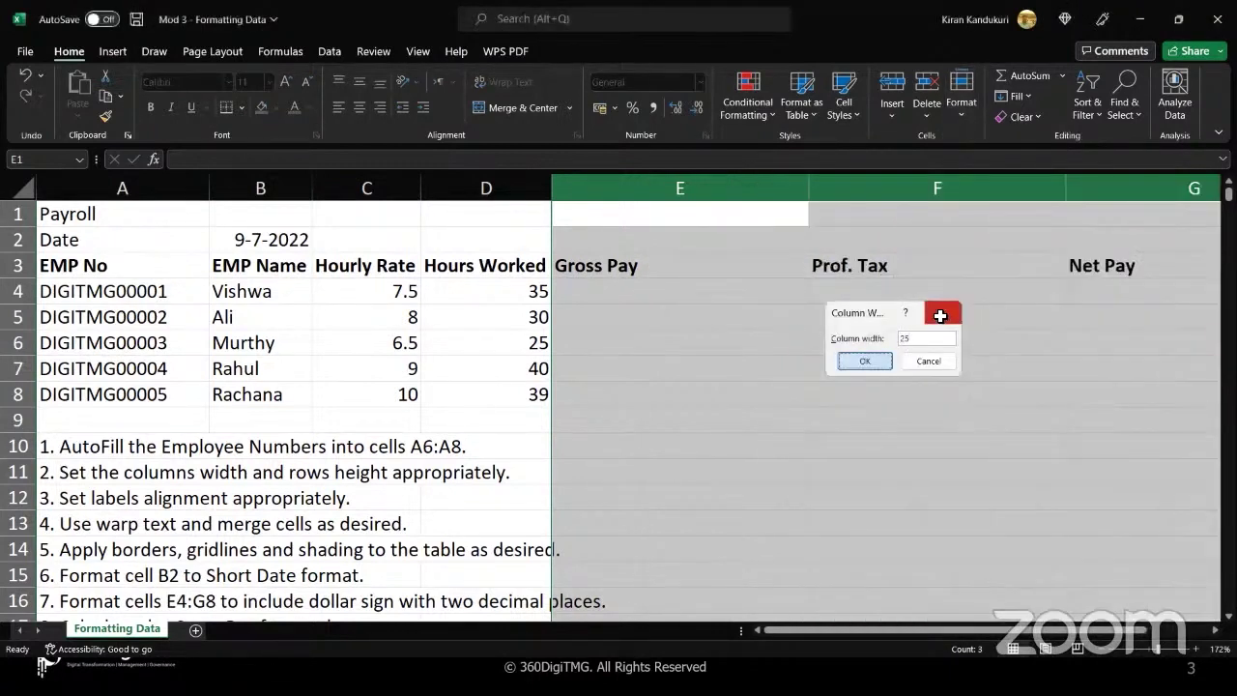
# Set the width of columns E to G to 15 and clear the column selection
pyautogui.click(958, 110)
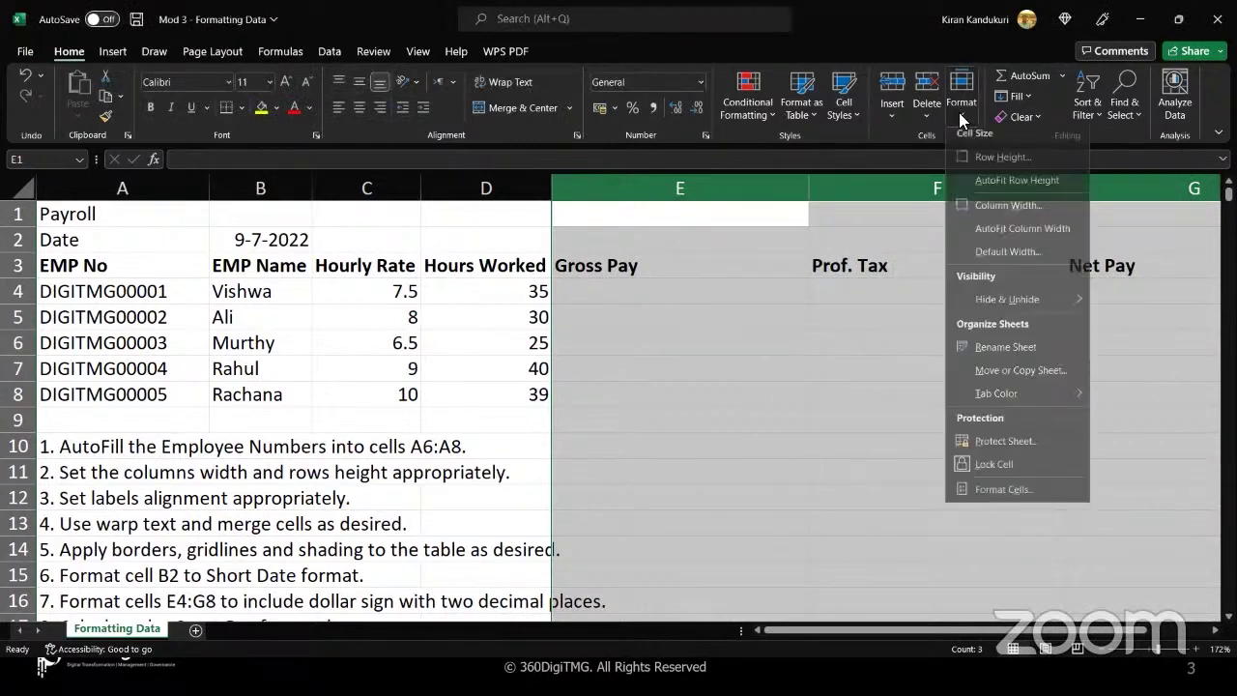
pyautogui.click(977, 213)
pyautogui.write('15')
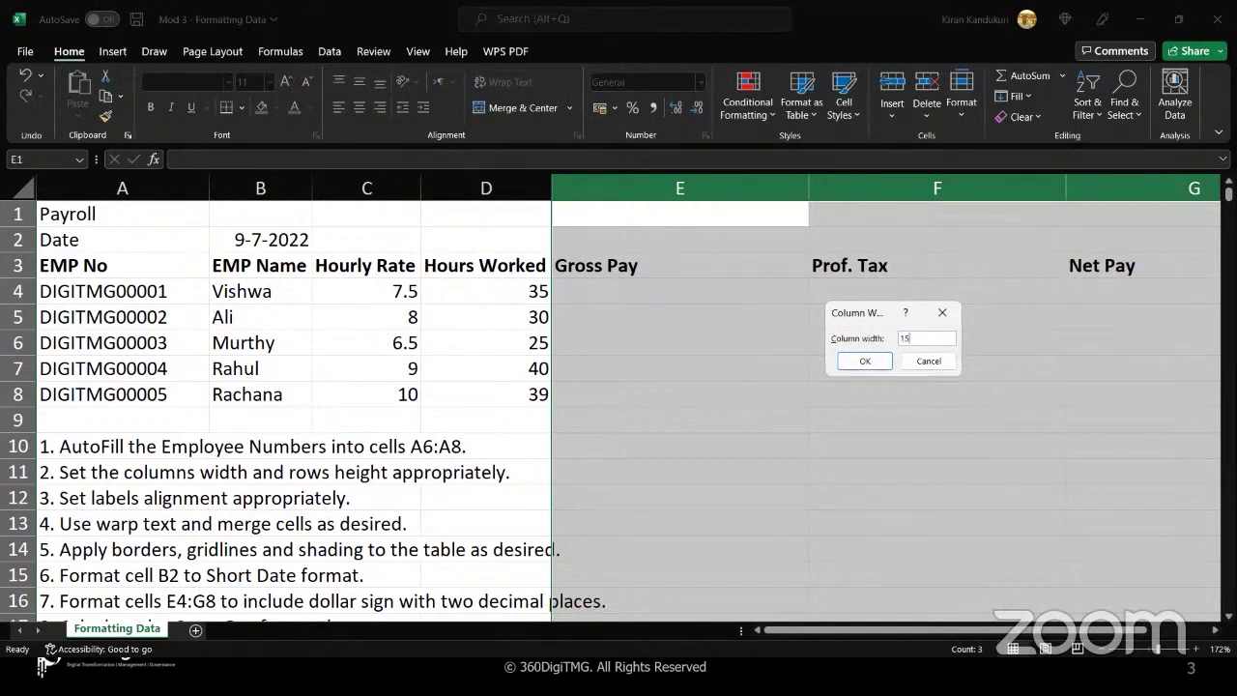
pyautogui.press('Return')
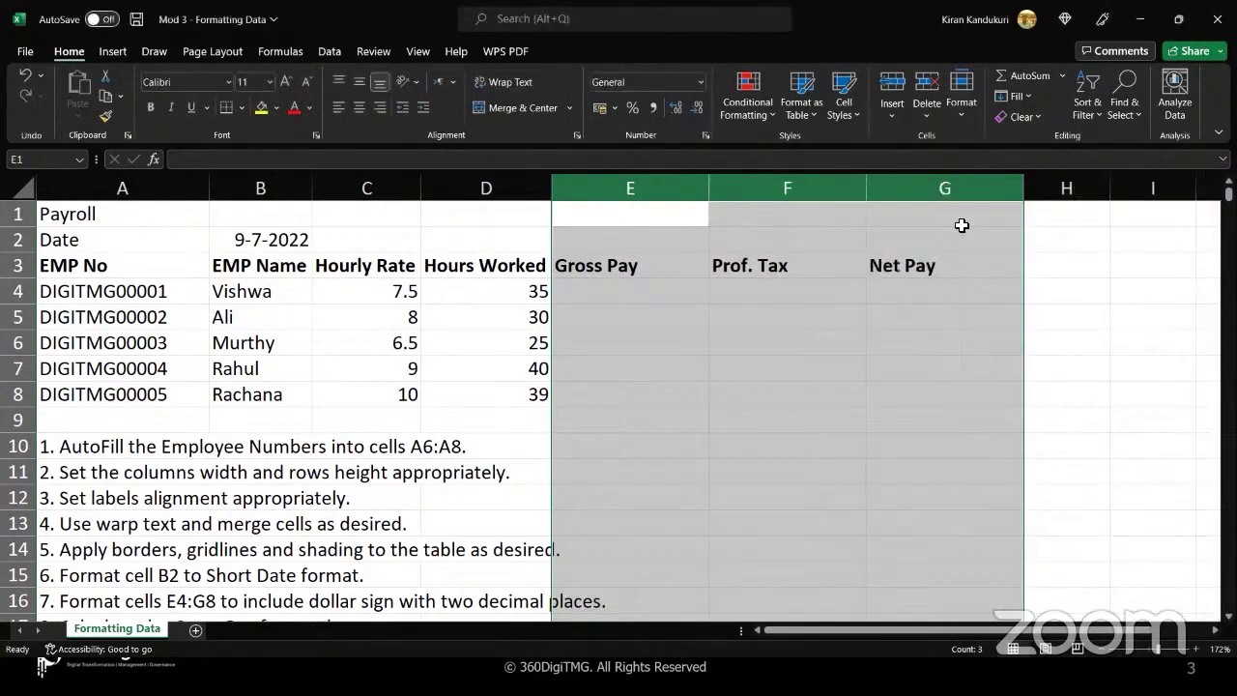
pyautogui.click(725, 373)
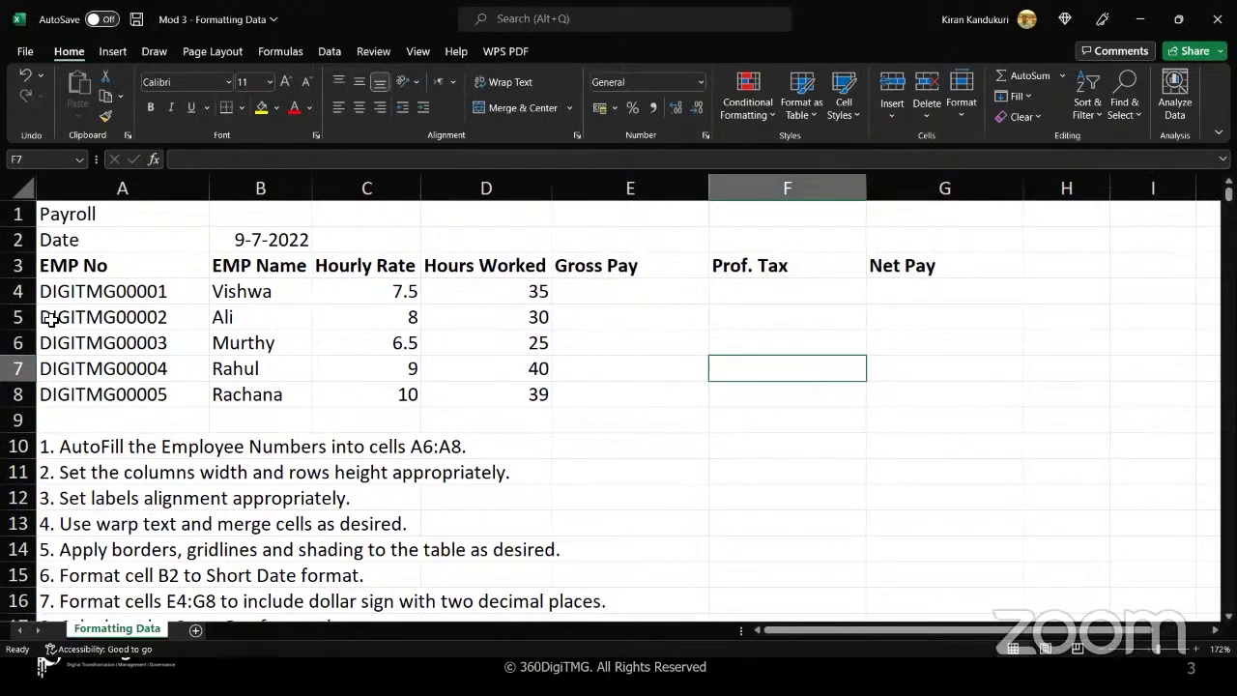
# Slightly increase the height of rows 1 to 8 together
pyautogui.click(18, 214)
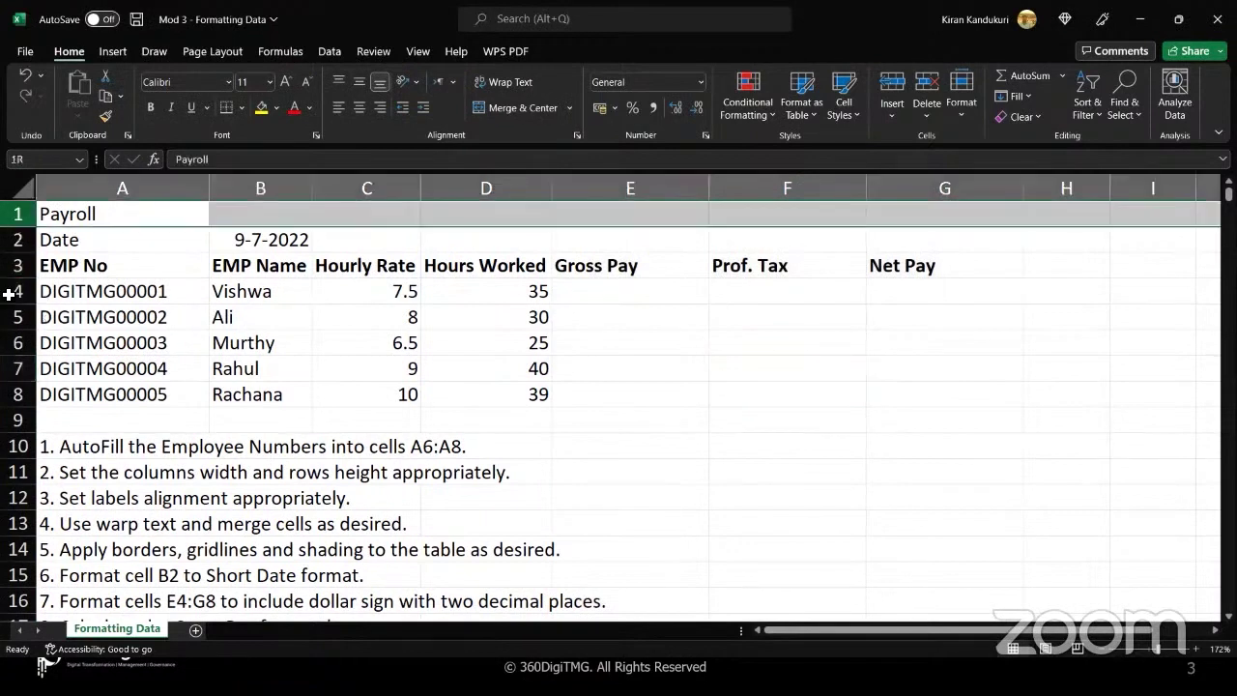
pyautogui.moveTo(9, 293); pyautogui.dragTo(12, 394)
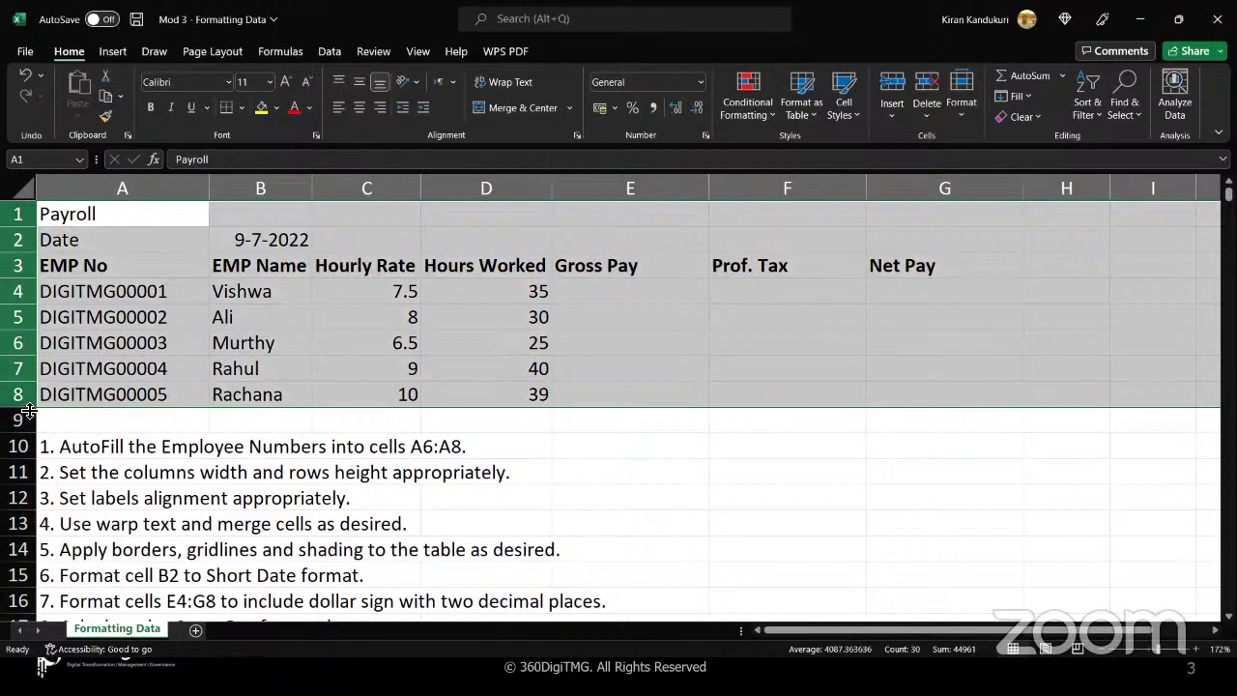
pyautogui.moveTo(31, 407); pyautogui.dragTo(31, 407)
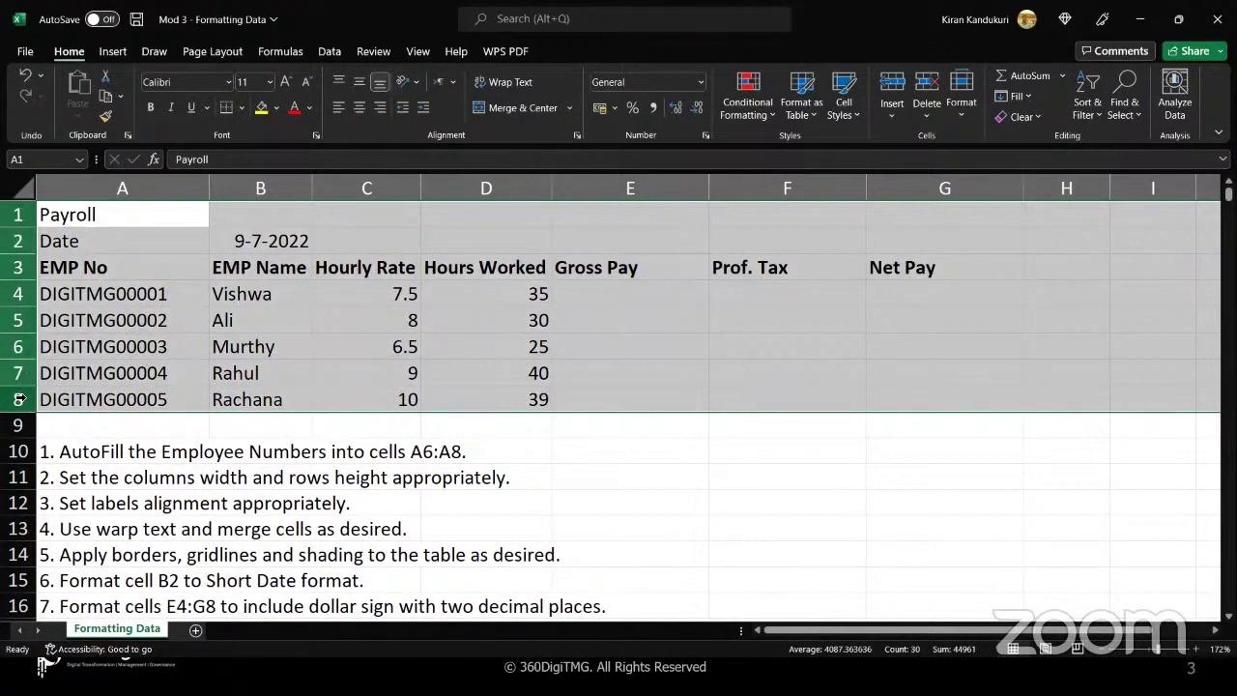
pyautogui.click(615, 436)
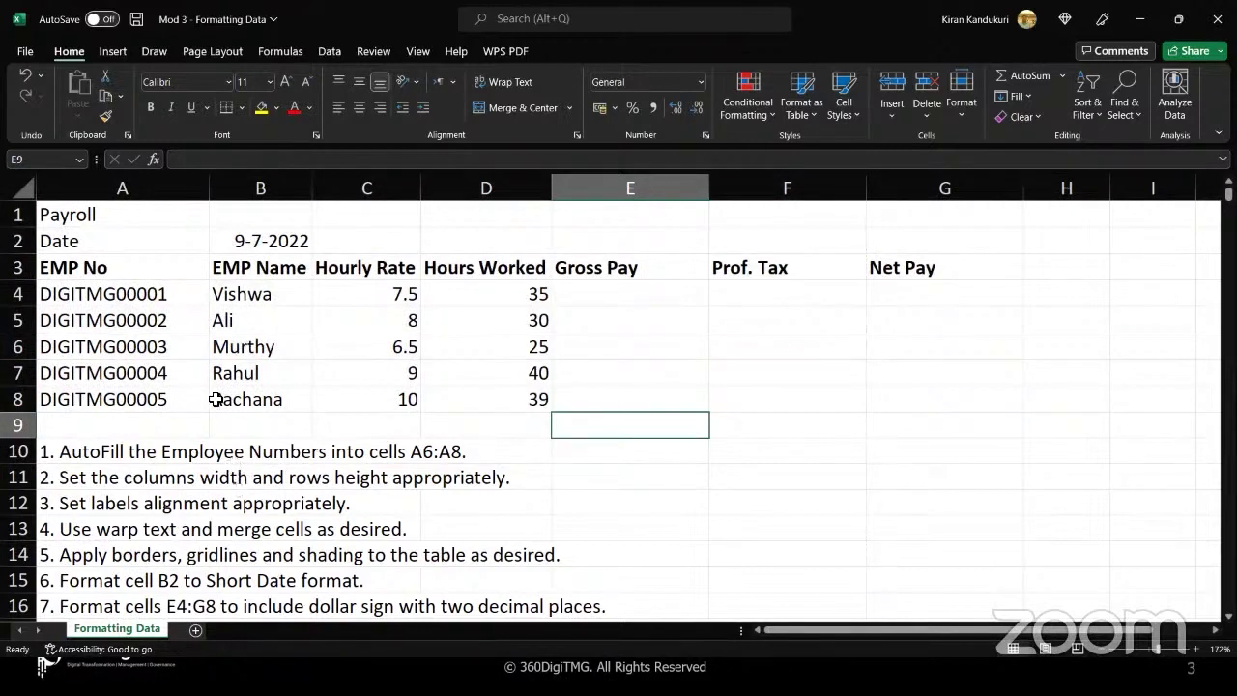
# Center the column labels in A3:G3 and merge and center the Payroll title across A1:G1
pyautogui.moveTo(162, 270); pyautogui.dragTo(960, 274)
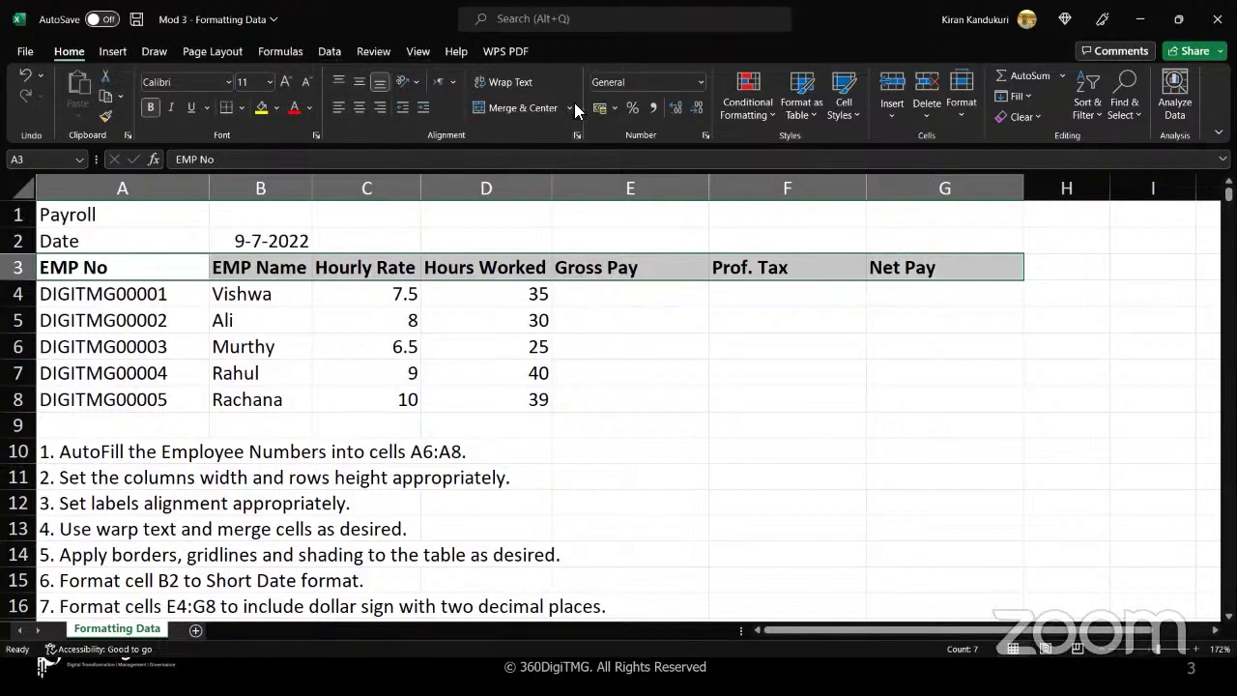
pyautogui.click(361, 110)
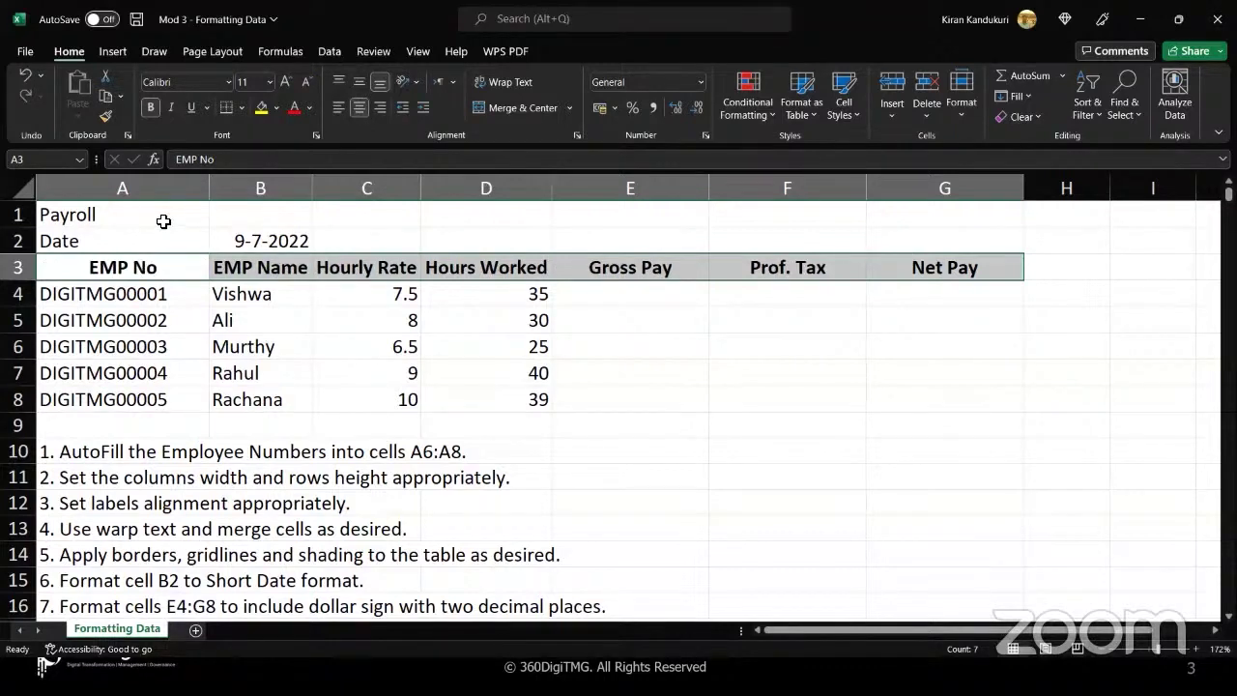
pyautogui.moveTo(163, 221); pyautogui.dragTo(884, 214)
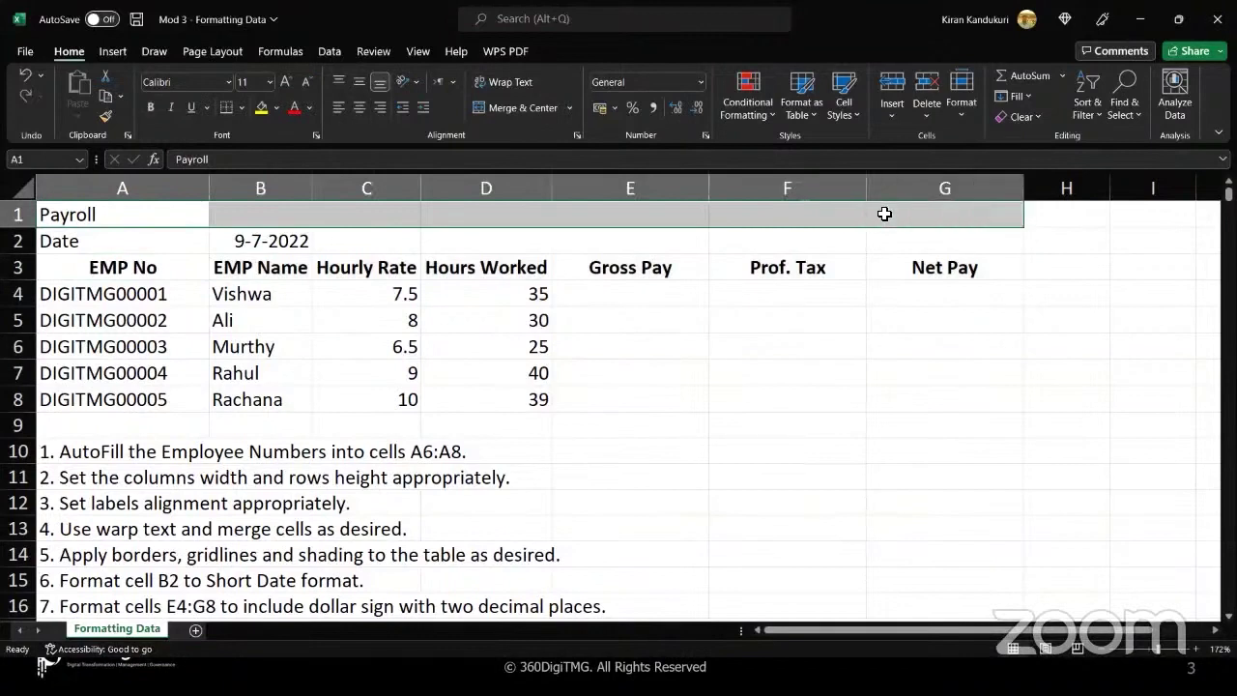
pyautogui.click(522, 108)
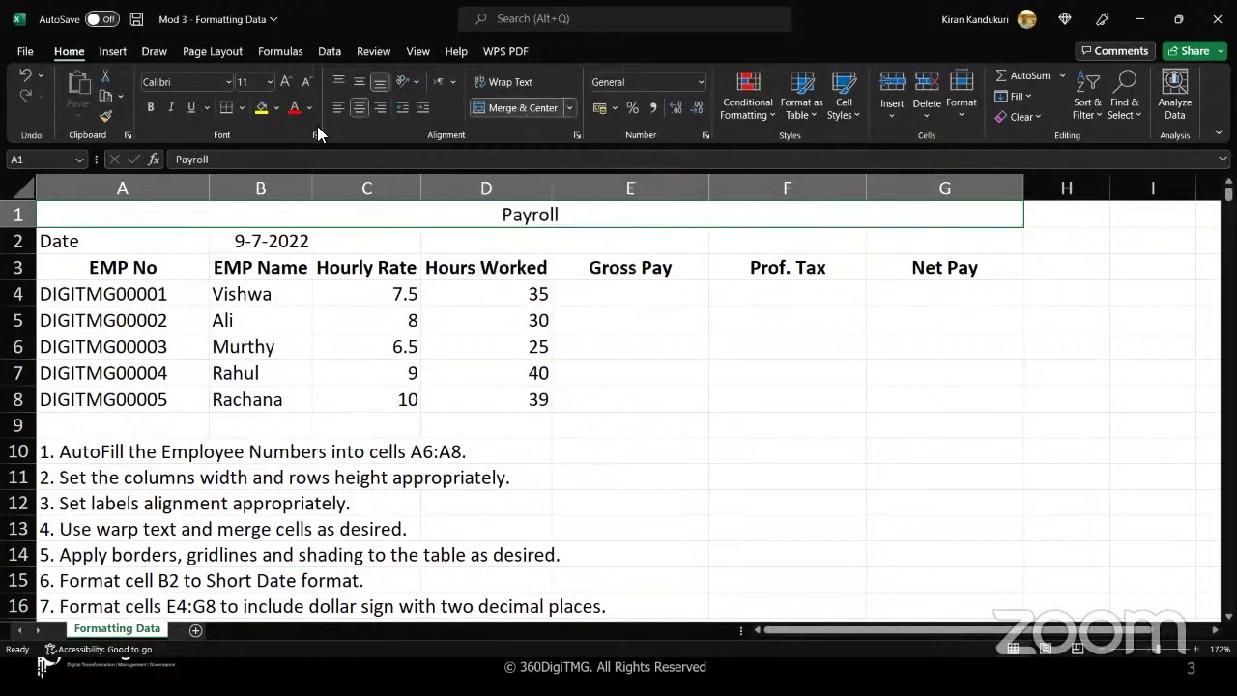
# Make the merged Payroll title bold and shade it with a light blue theme color
pyautogui.click(150, 109)
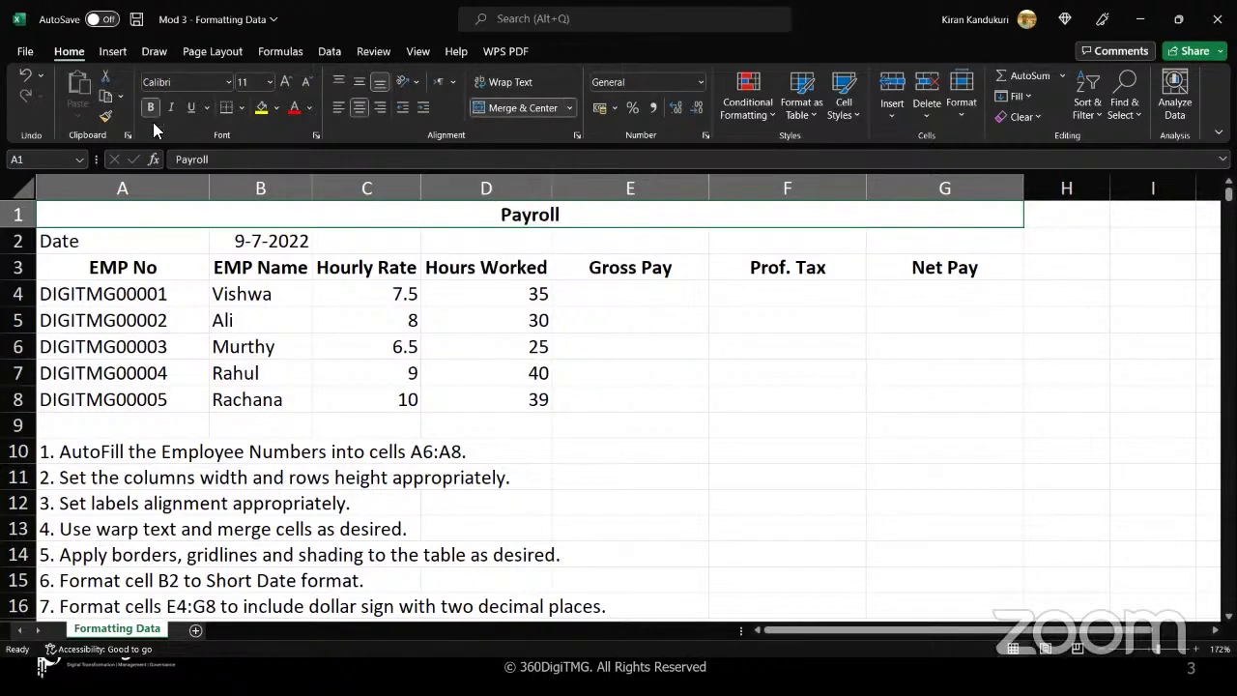
pyautogui.click(260, 108)
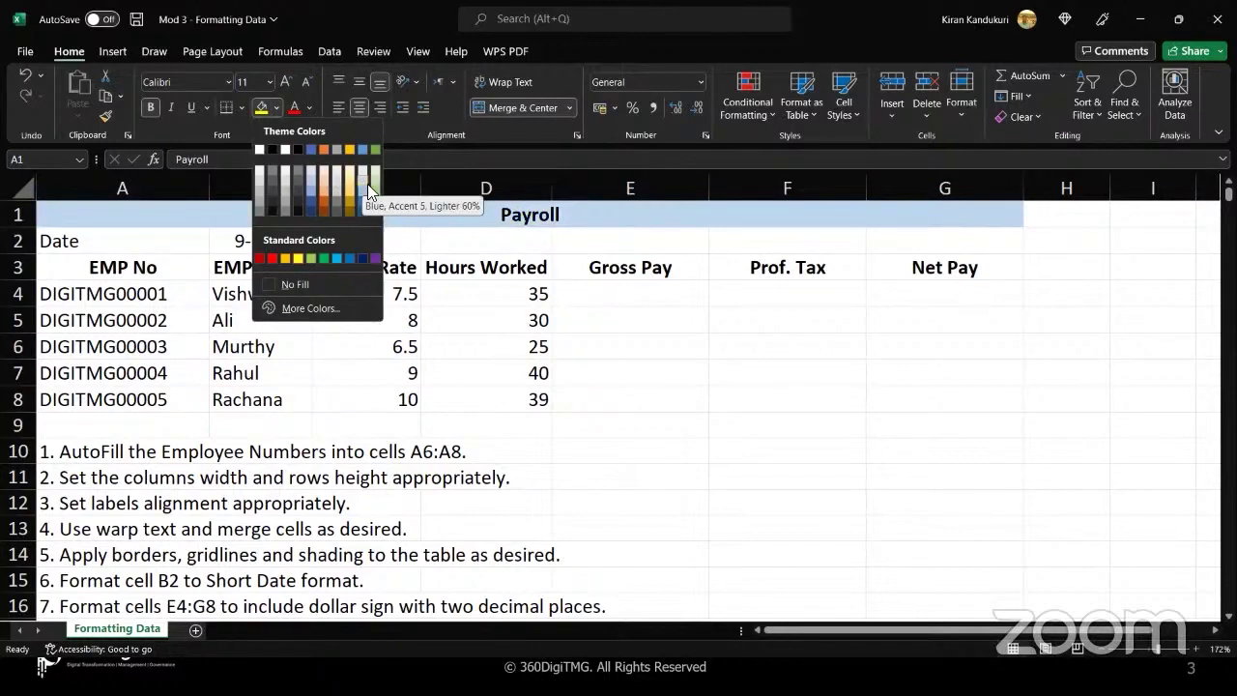
pyautogui.click(358, 189)
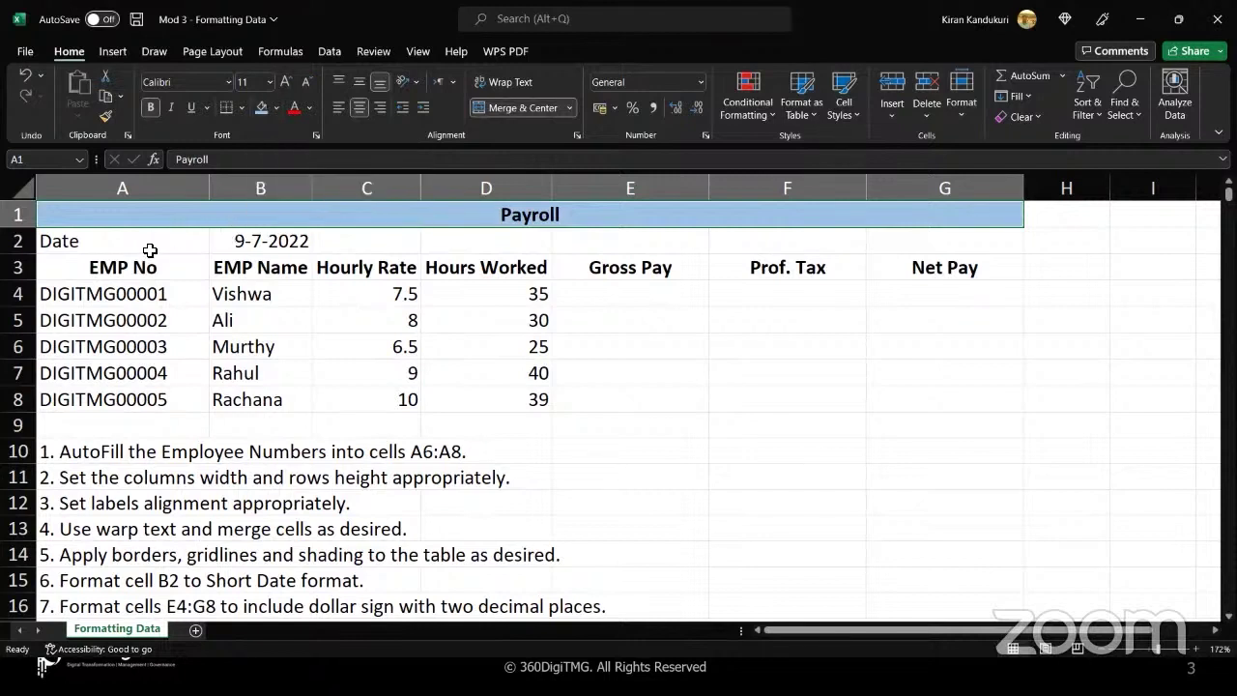
# Apply All Borders to the payroll table in A3:G8
pyautogui.moveTo(127, 268); pyautogui.dragTo(946, 406)
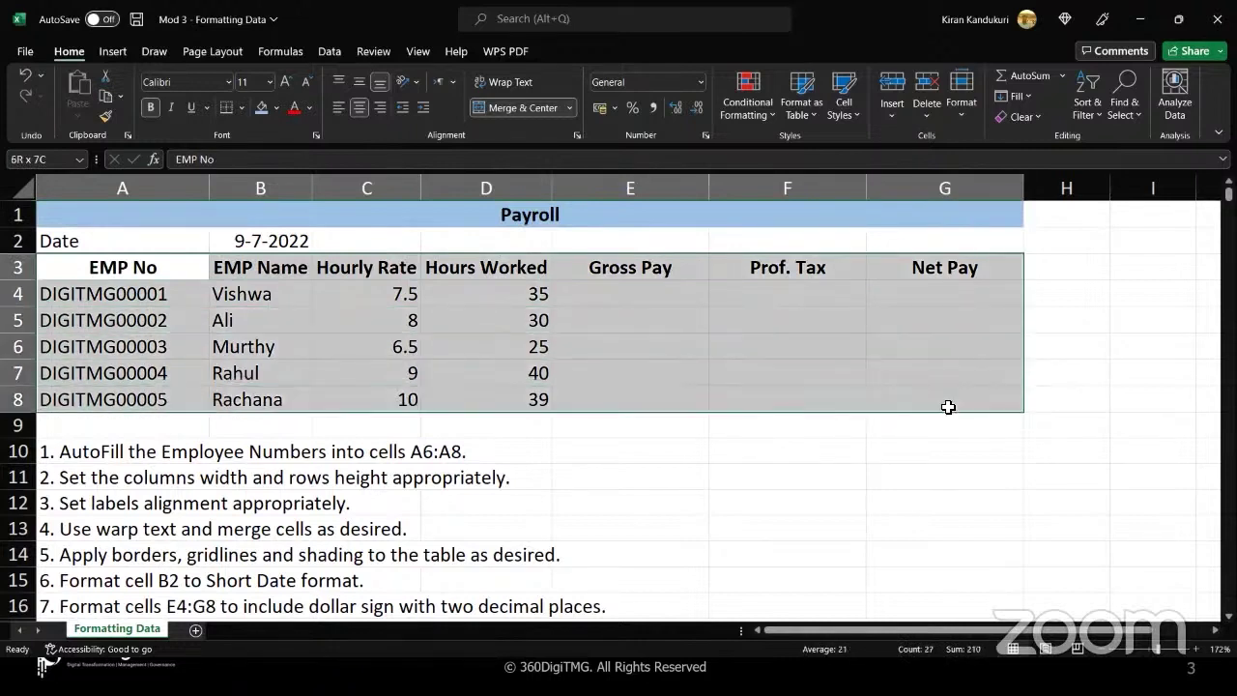
pyautogui.click(240, 109)
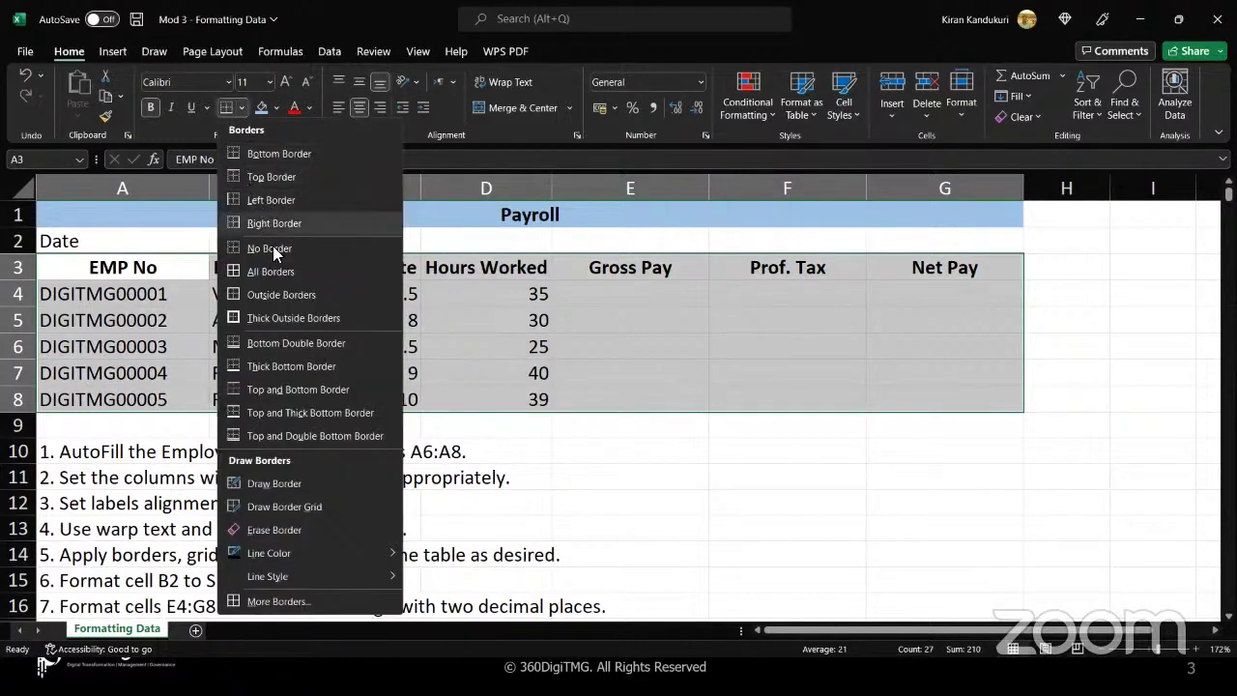
pyautogui.click(274, 271)
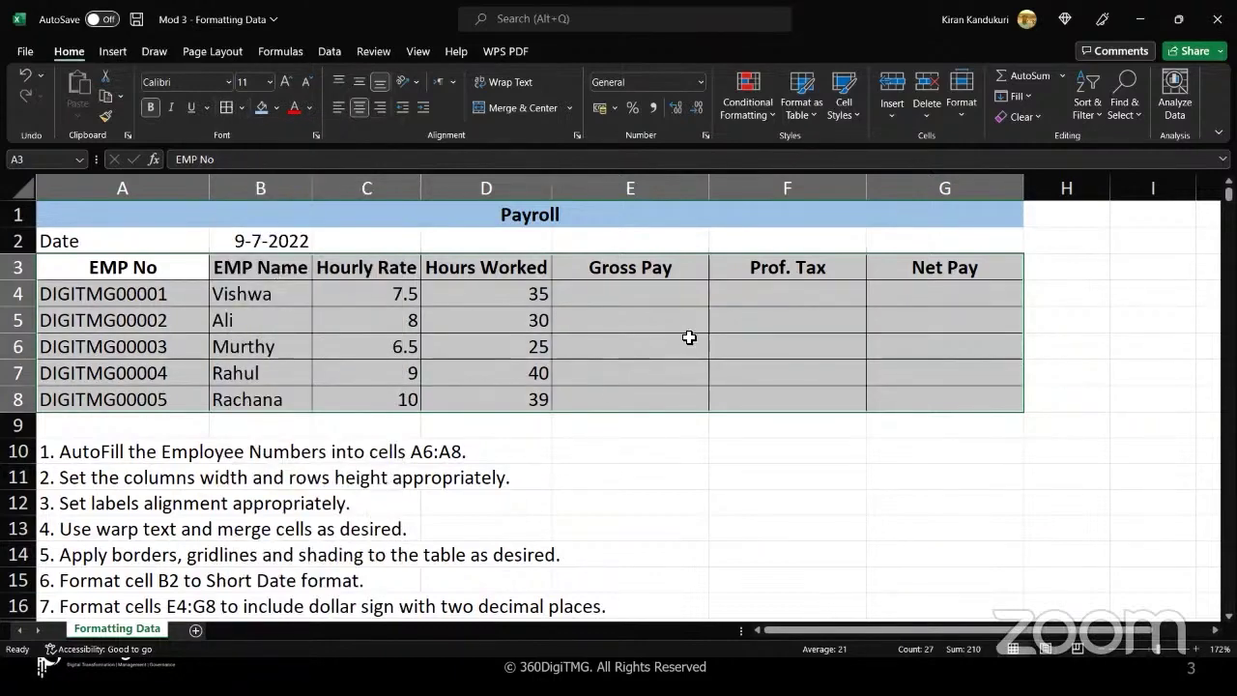
pyautogui.click(699, 450)
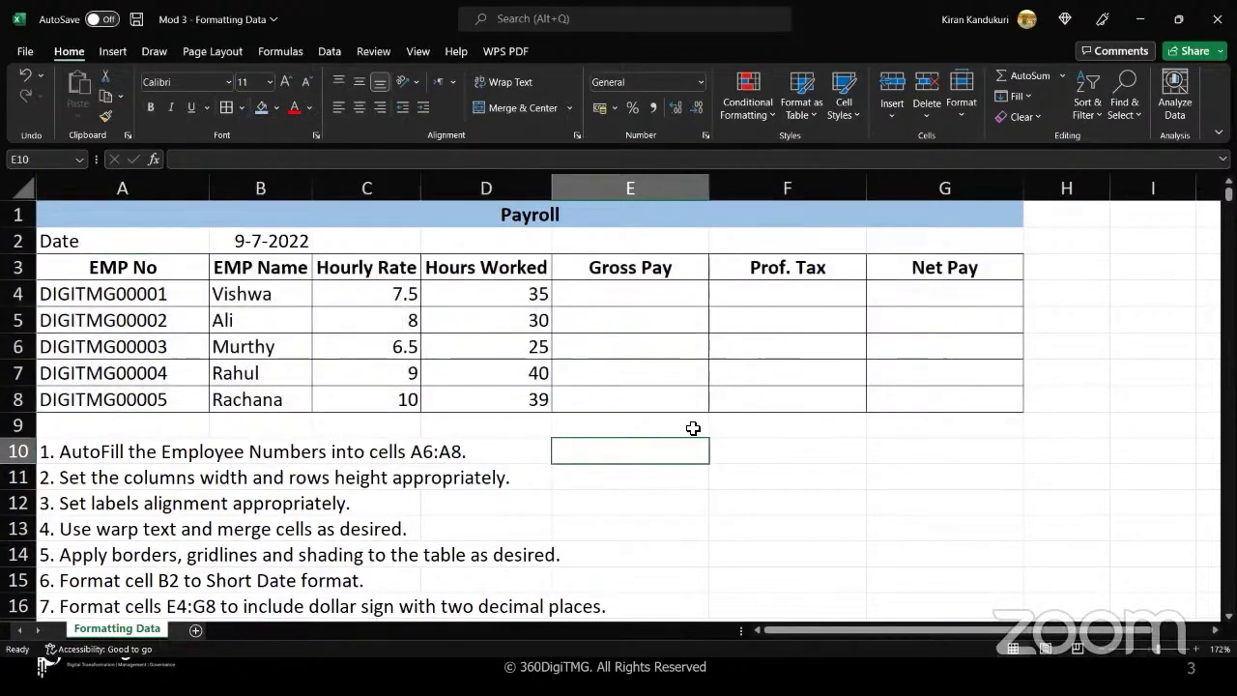
# Apply Thick Outside Borders to the Payroll title row and to the date row A2:G2
pyautogui.click(345, 221)
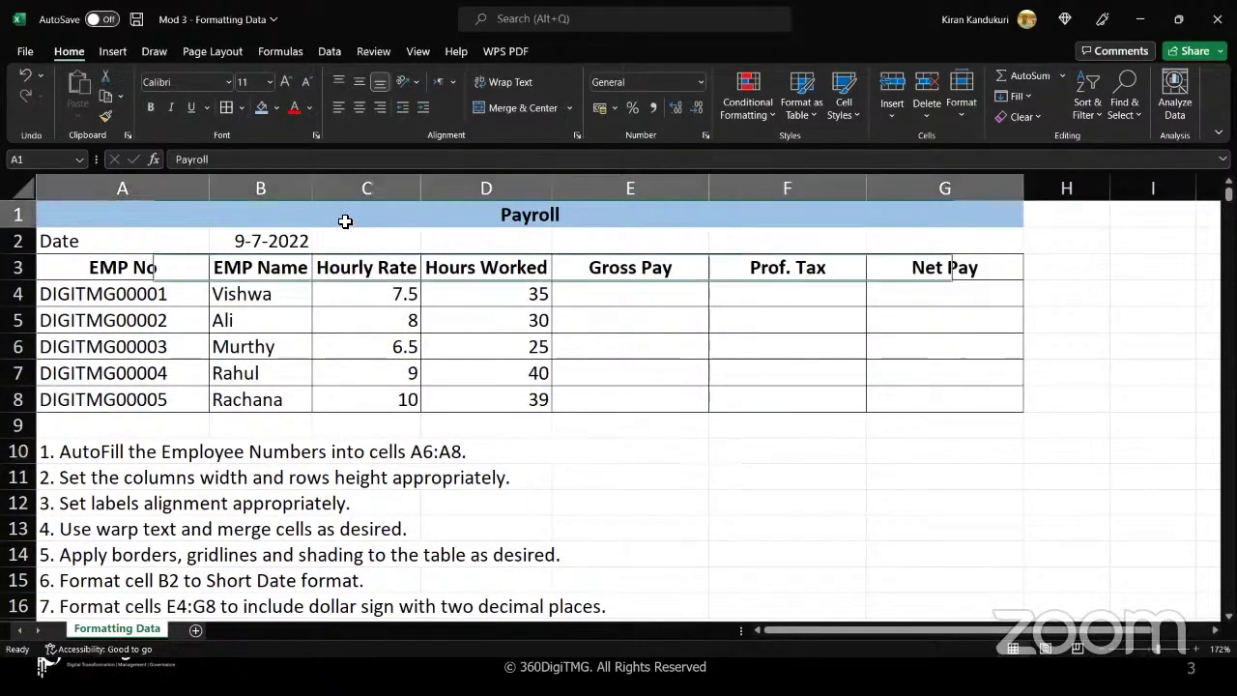
pyautogui.click(241, 105)
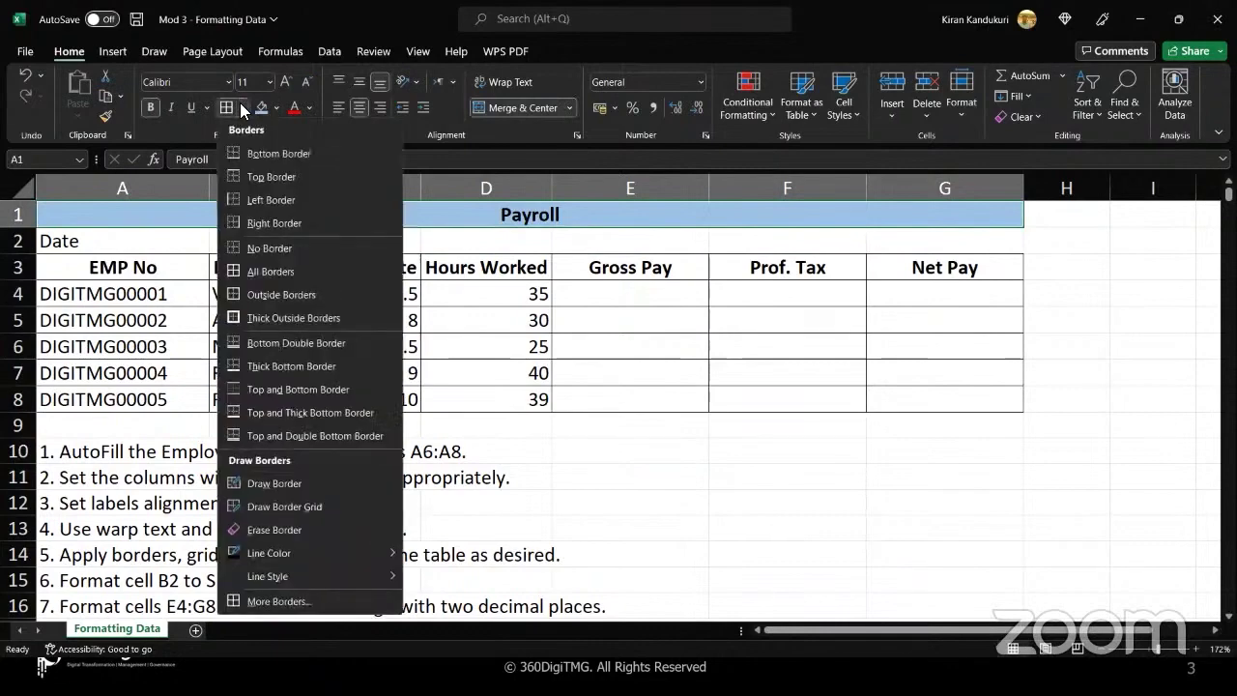
pyautogui.click(328, 316)
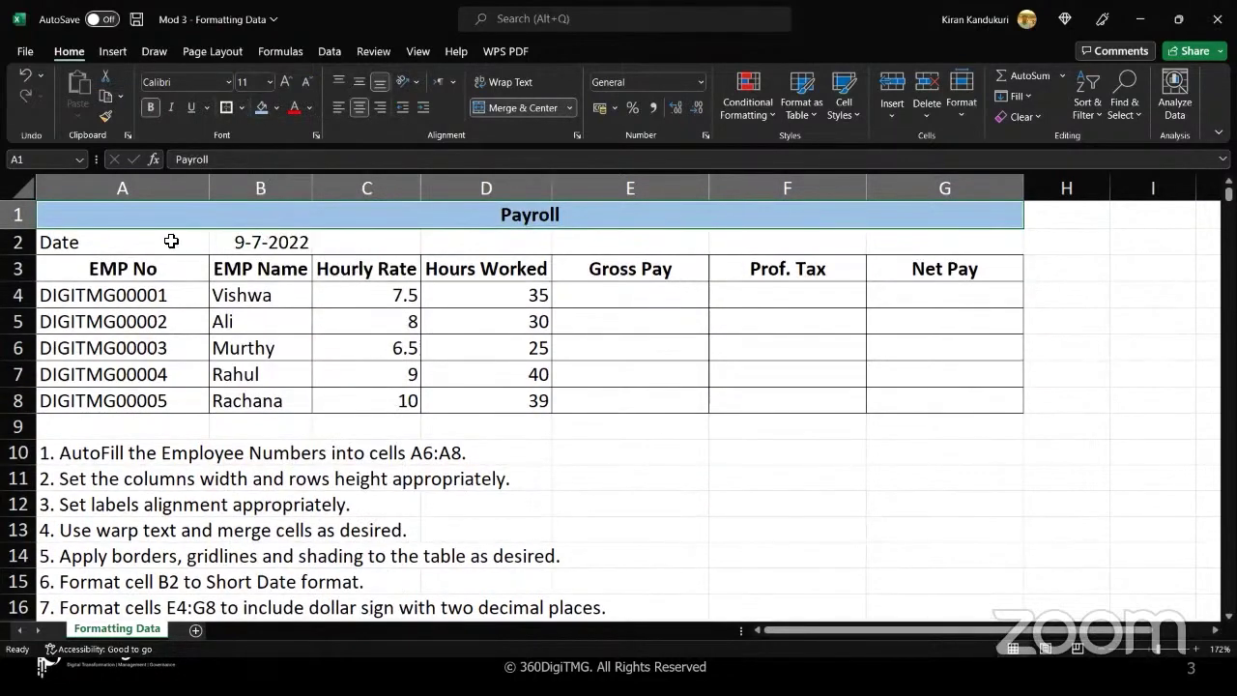
pyautogui.moveTo(171, 241); pyautogui.dragTo(952, 237)
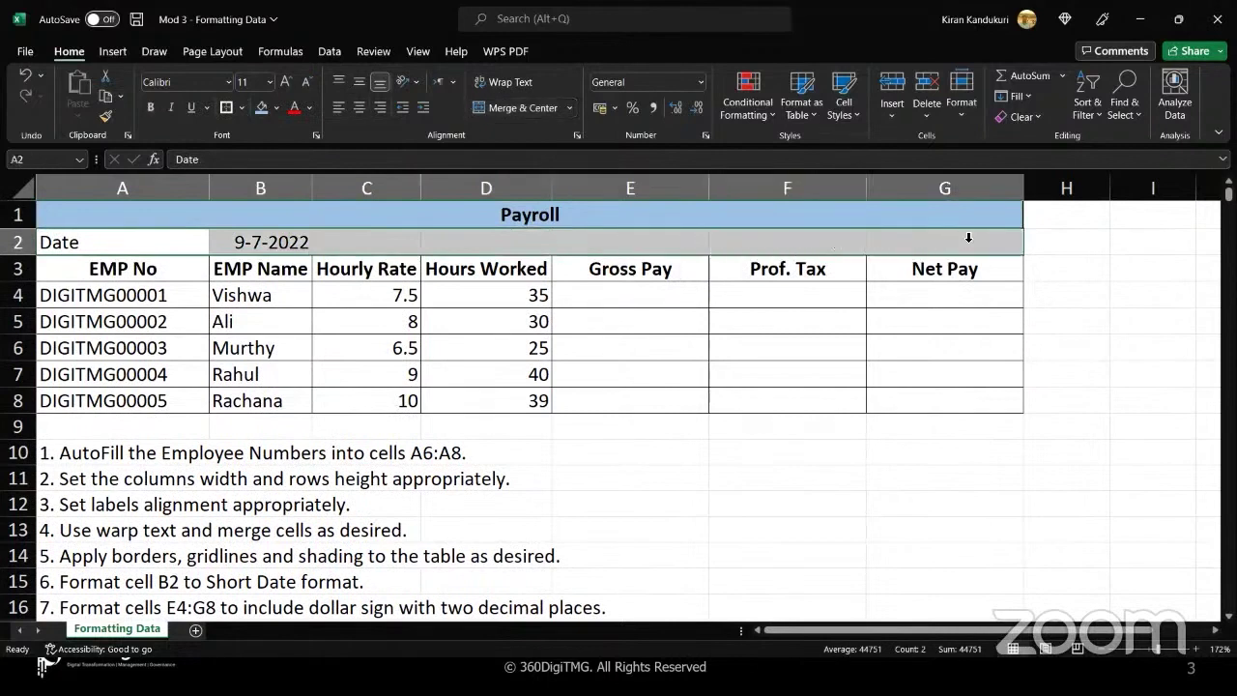
pyautogui.click(226, 107)
pyautogui.click(698, 474)
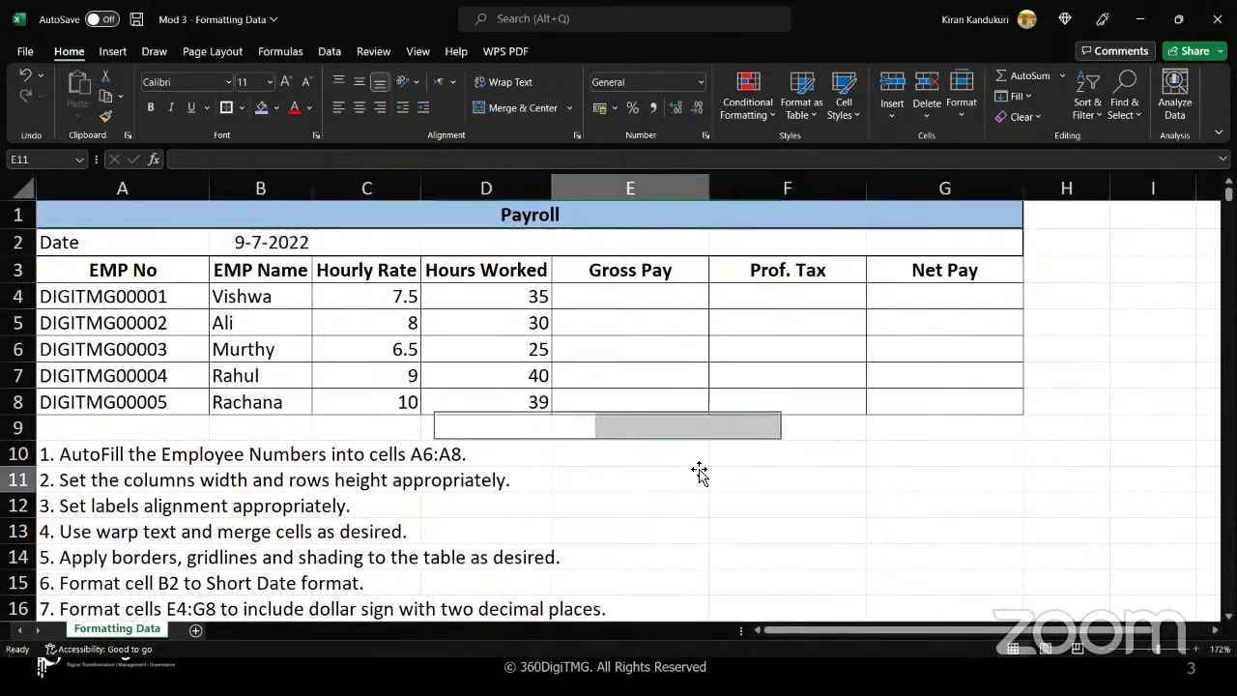
# Fill the column label cells A3:G3 with the gold theme color
pyautogui.moveTo(155, 243); pyautogui.dragTo(367, 244)
pyautogui.moveTo(158, 265); pyautogui.dragTo(879, 263)
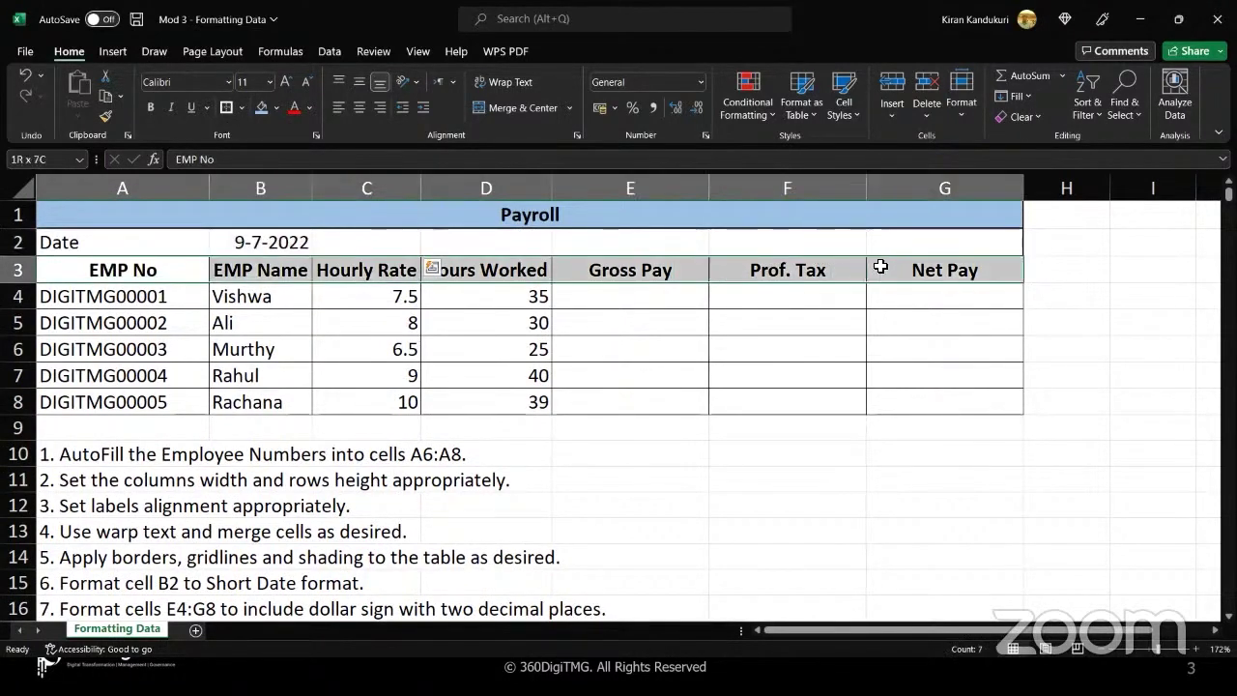
pyautogui.click(277, 109)
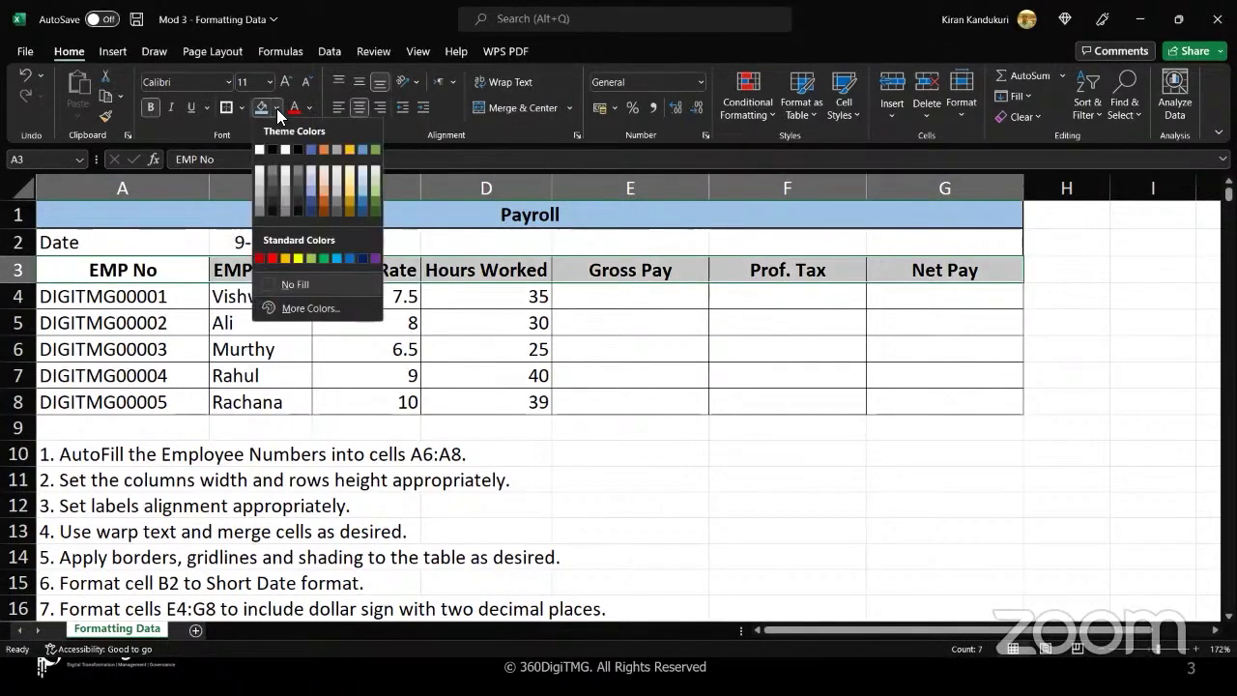
pyautogui.click(356, 151)
pyautogui.click(667, 483)
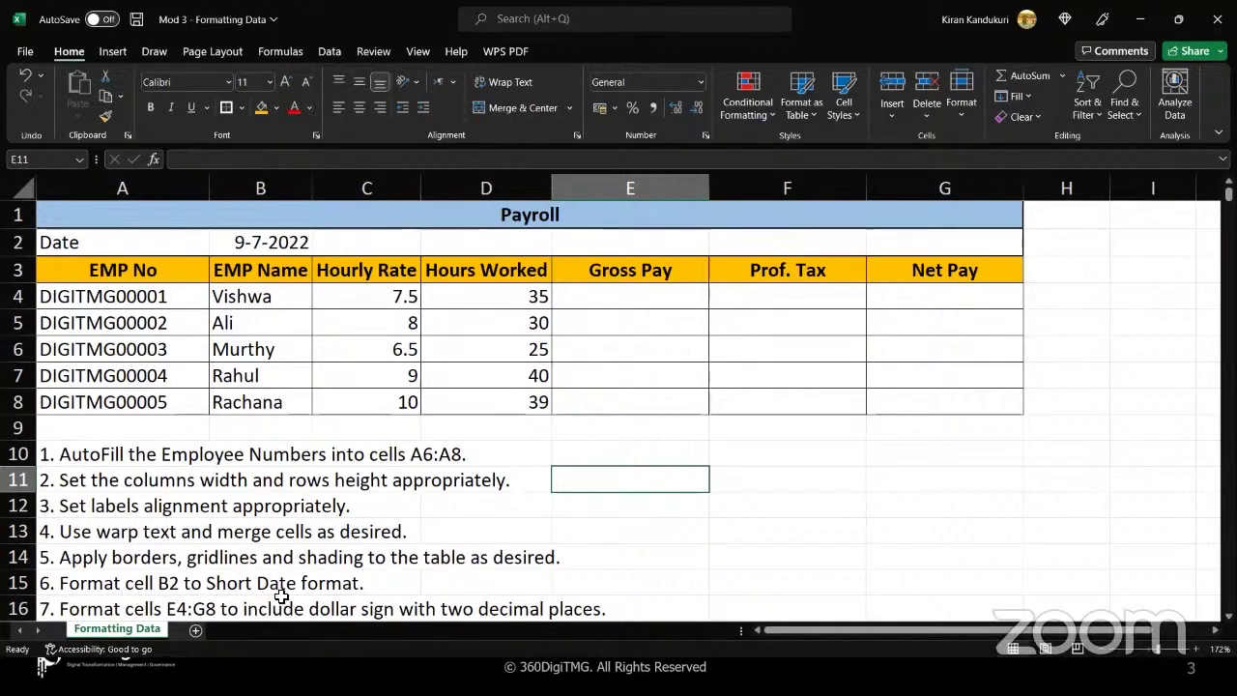
# Format the date in cell B2 as Short Date
pyautogui.click(291, 241)
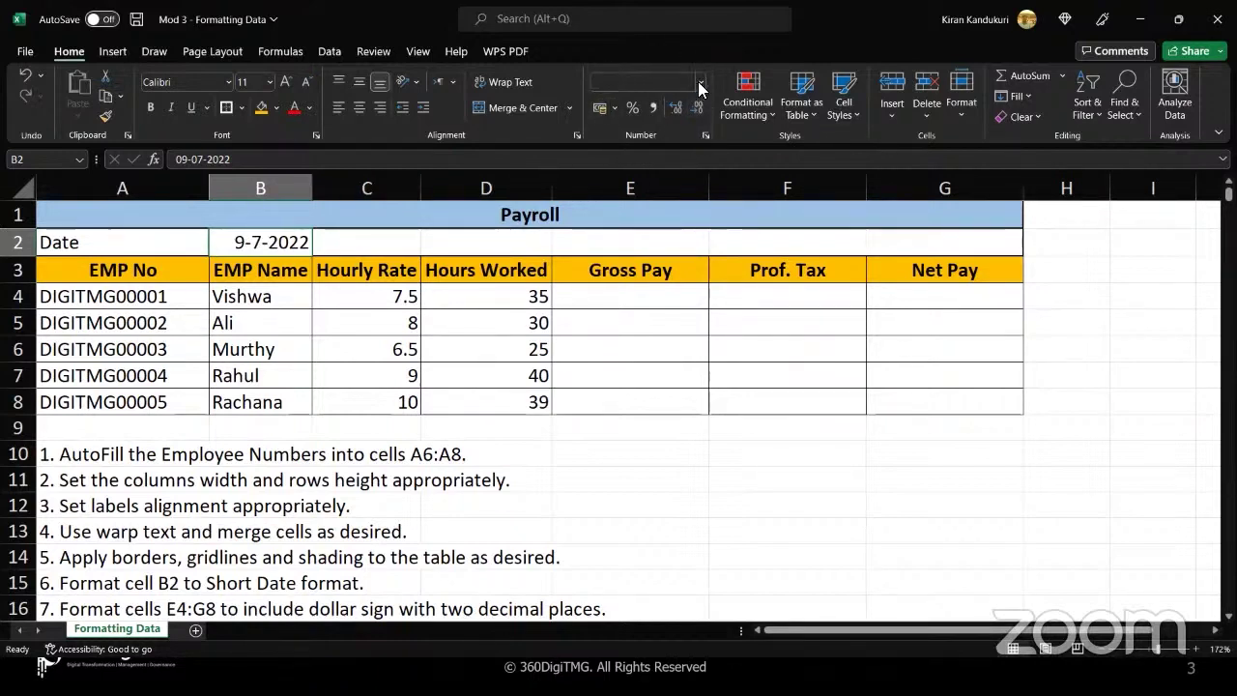
pyautogui.click(700, 82)
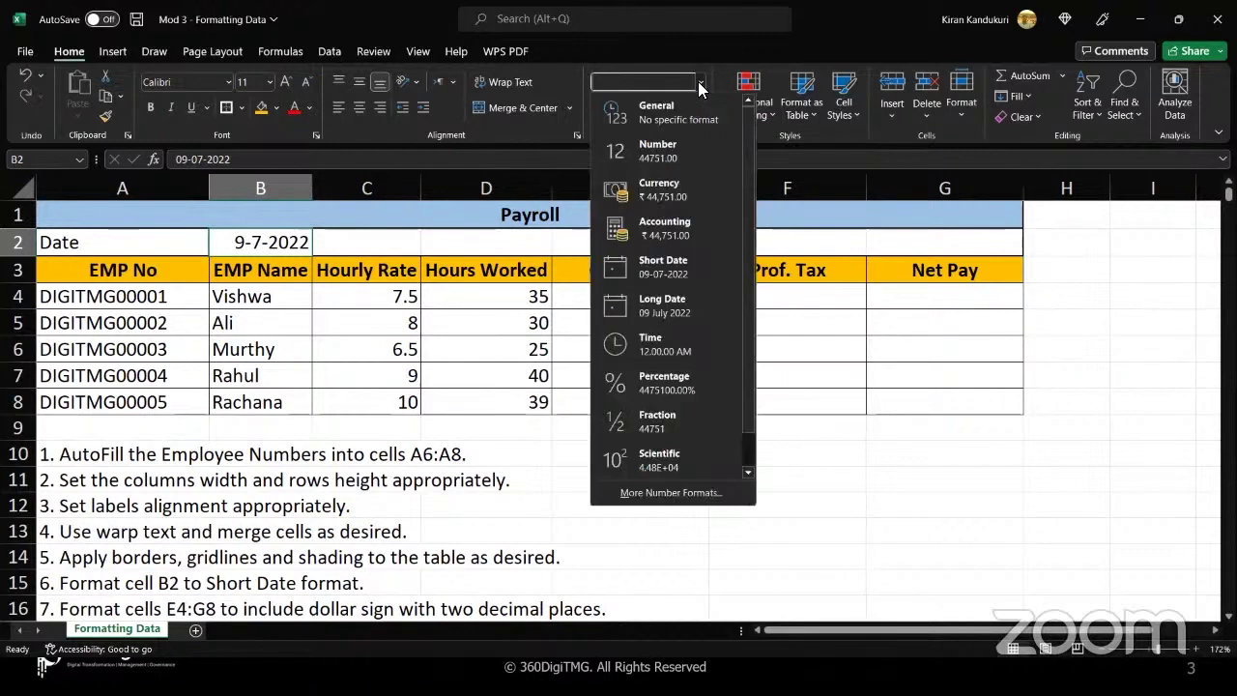
pyautogui.click(659, 273)
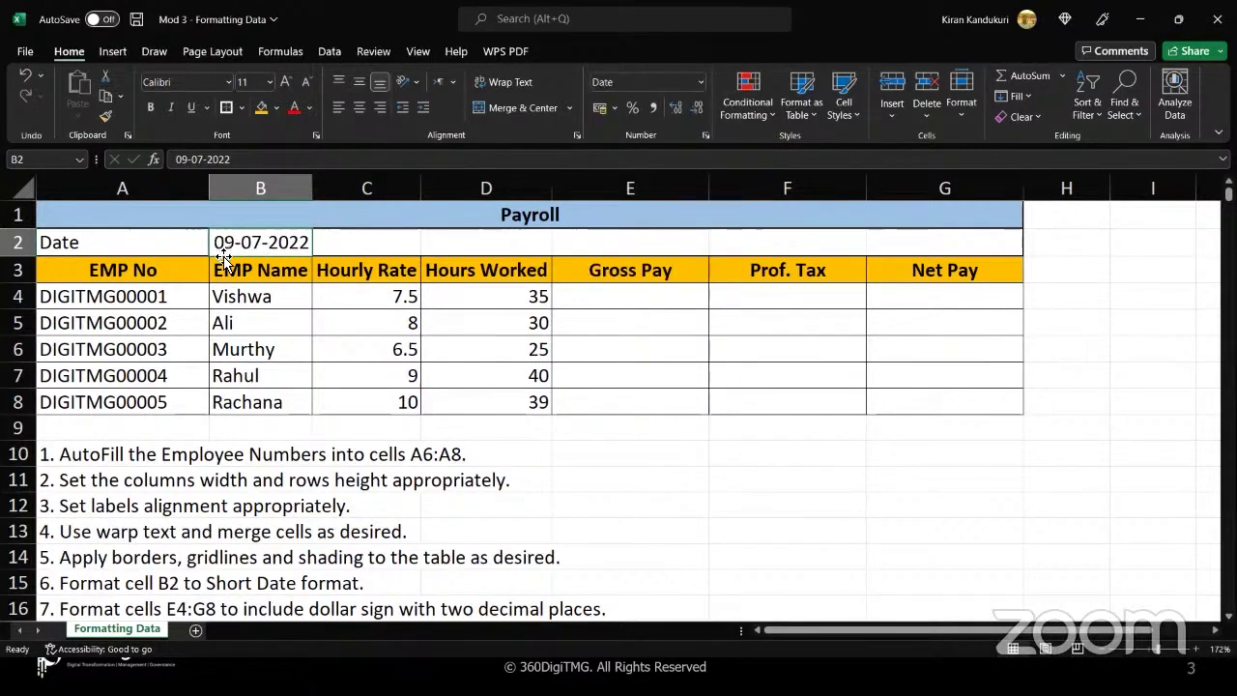
# Format the date in B2 as Long Date and AutoFit column B so the full date fits
pyautogui.click(700, 82)
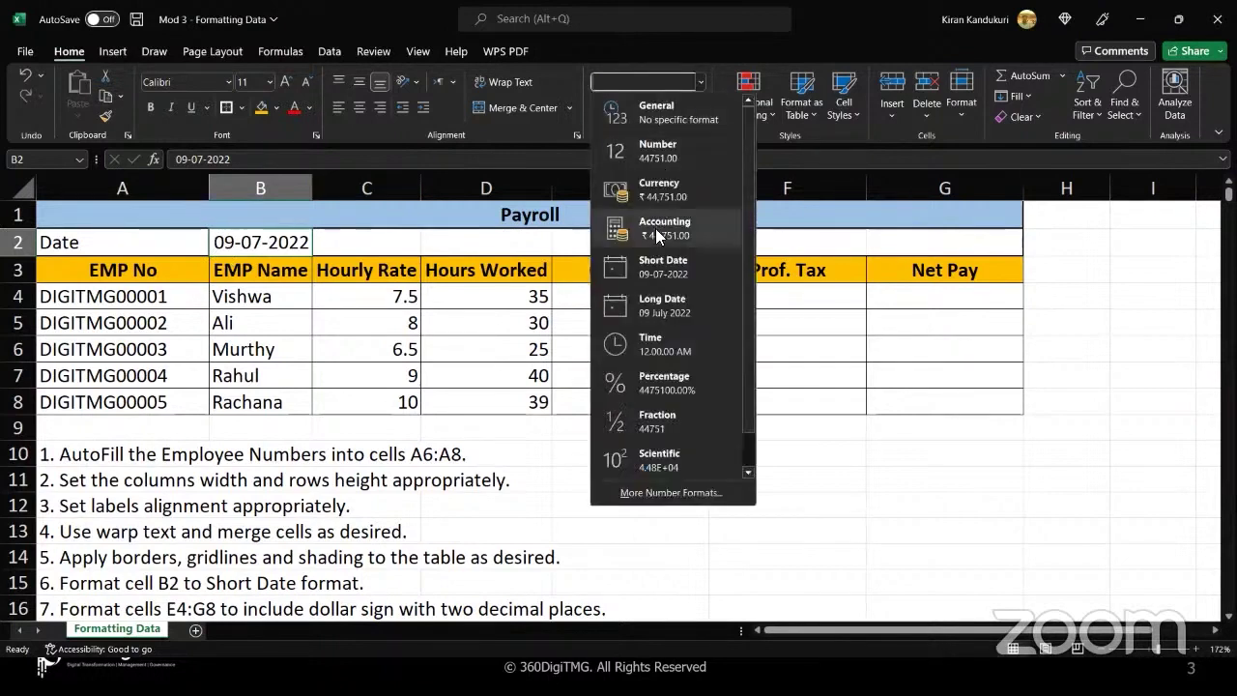
pyautogui.click(659, 308)
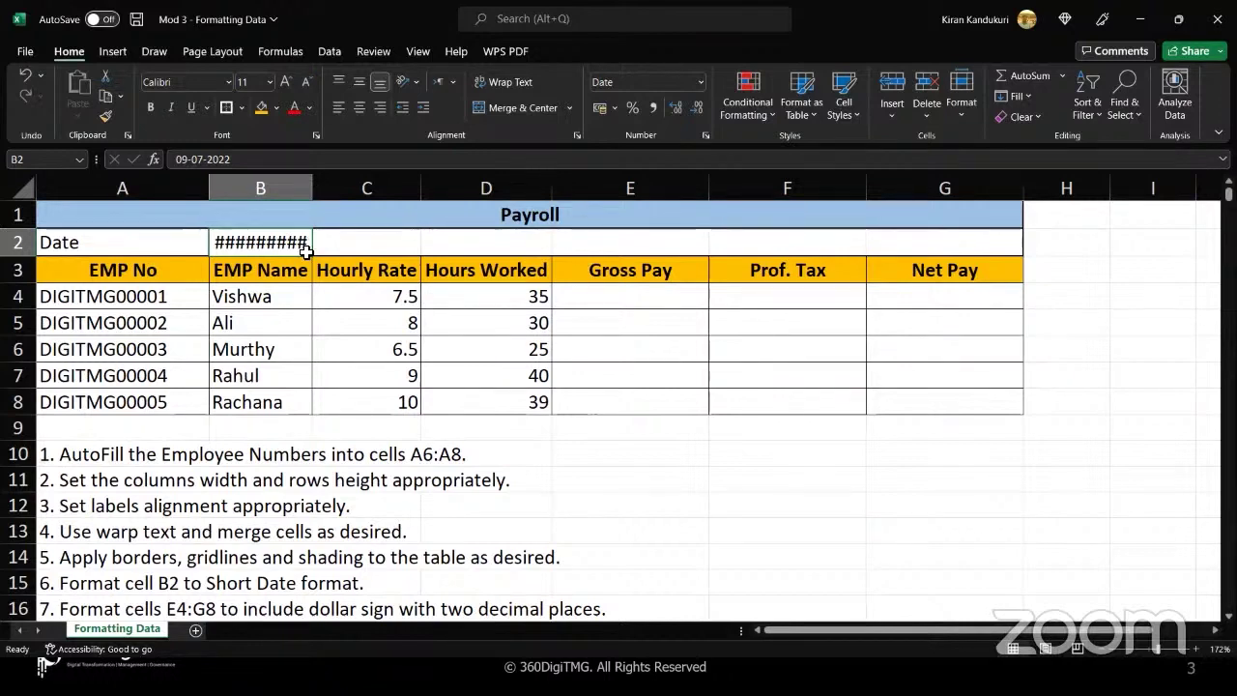
pyautogui.click(273, 186)
pyautogui.doubleClick(314, 190)
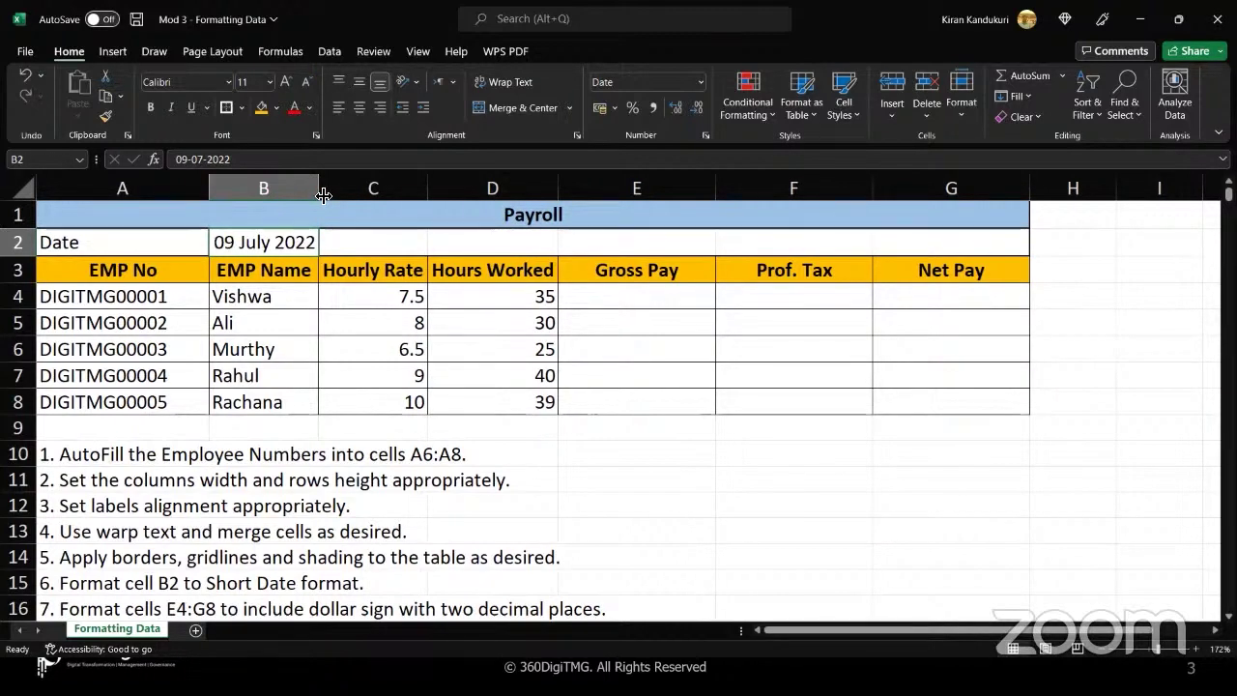
pyautogui.click(425, 187)
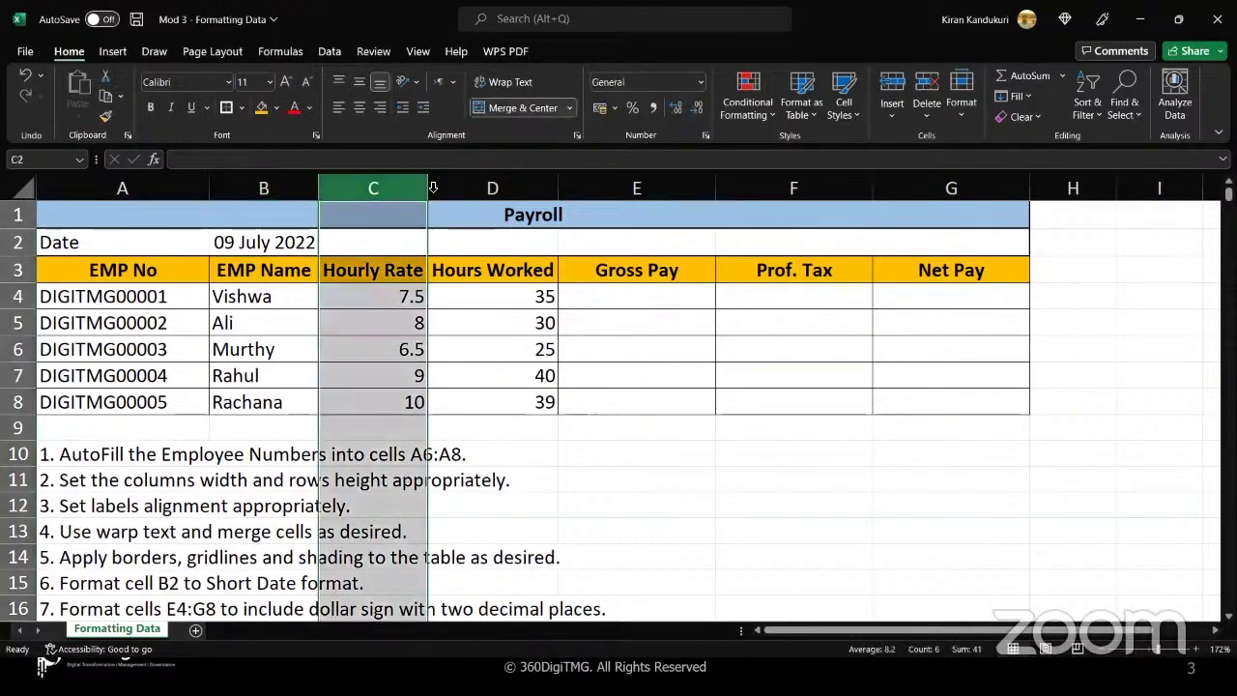
pyautogui.click(300, 243)
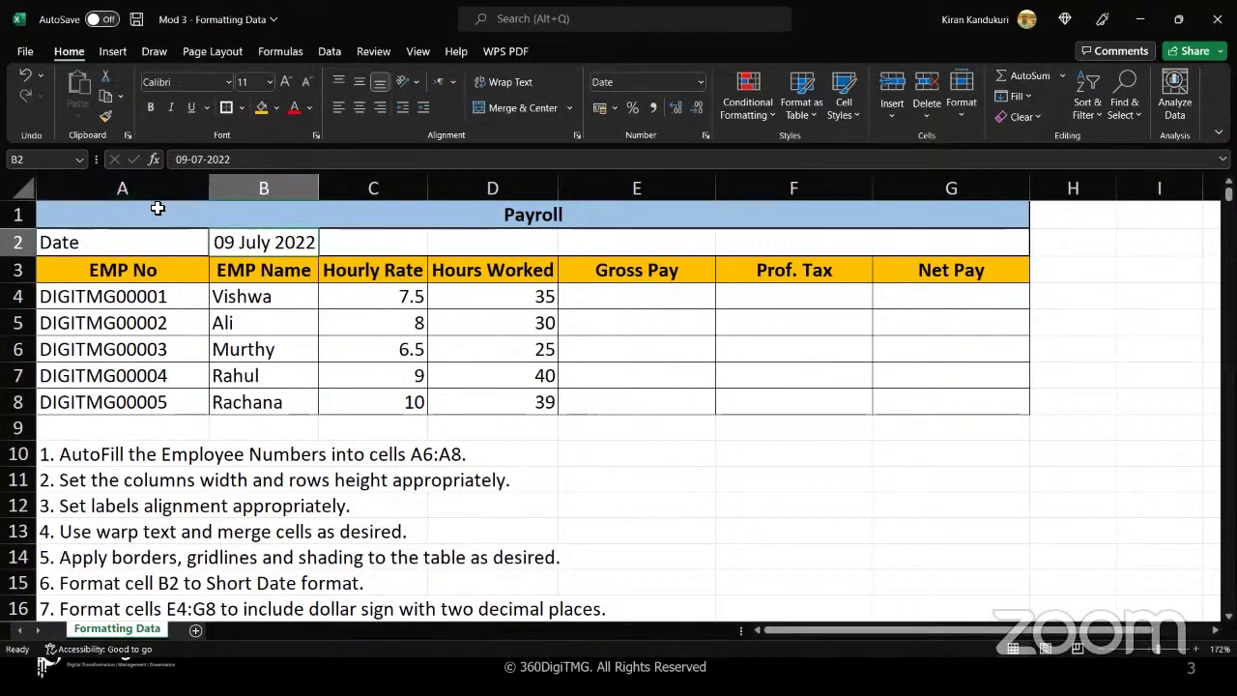
# Reapply All Borders to A3:G8, replacing the thick line above the column labels
pyautogui.moveTo(138, 268); pyautogui.dragTo(942, 405)
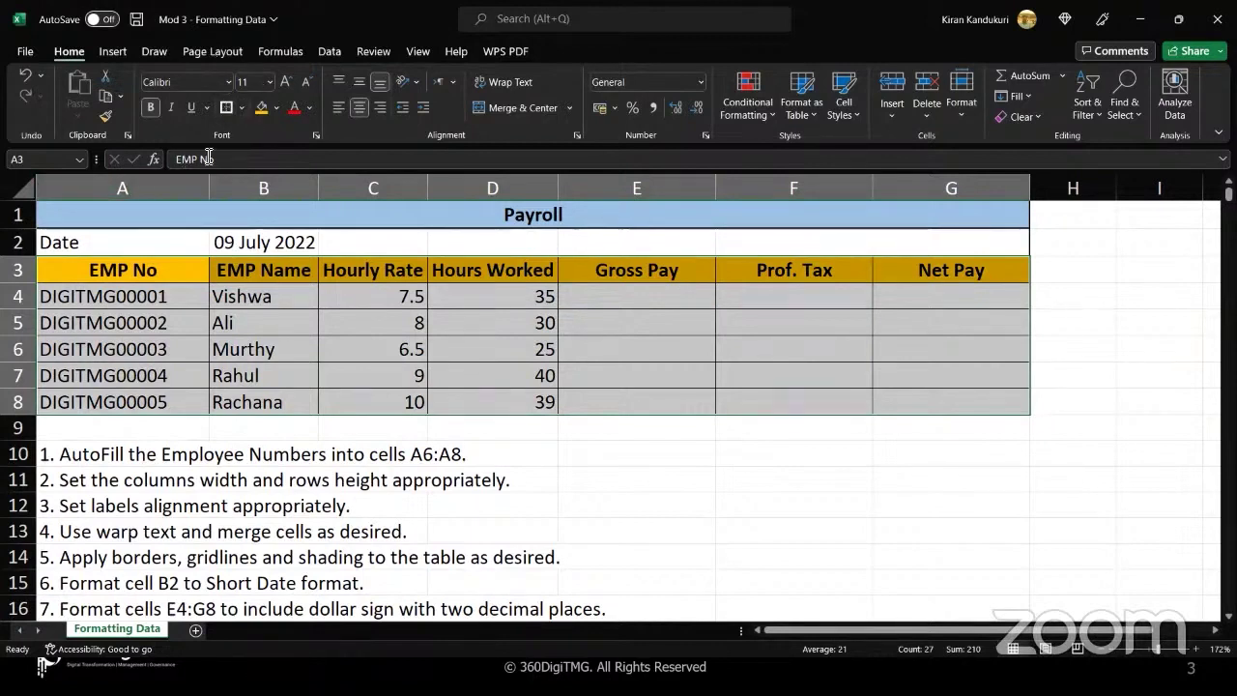
pyautogui.click(241, 108)
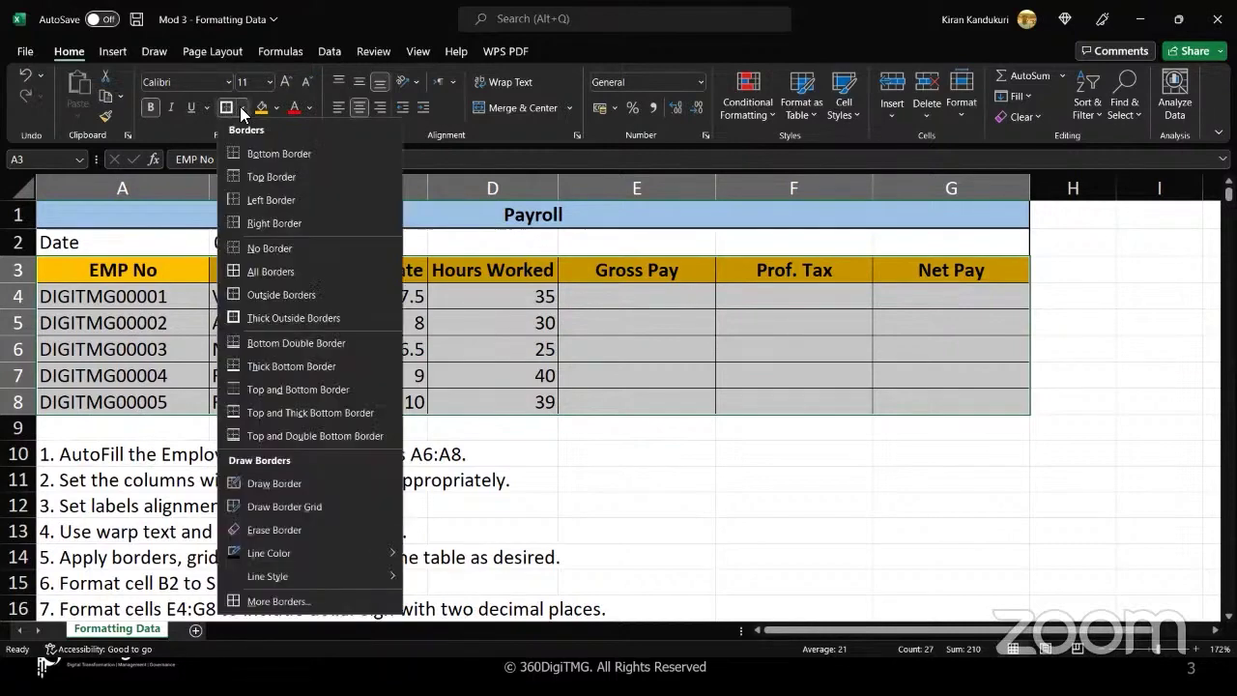
pyautogui.click(240, 108)
pyautogui.click(241, 107)
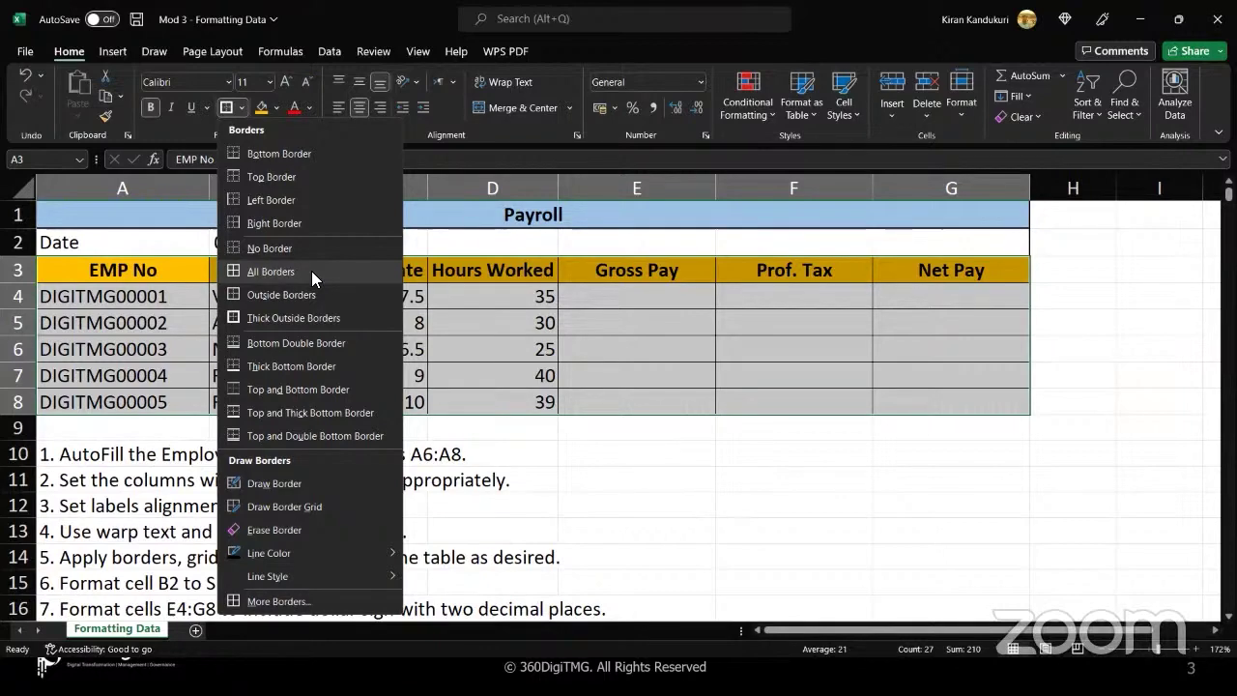
pyautogui.click(311, 271)
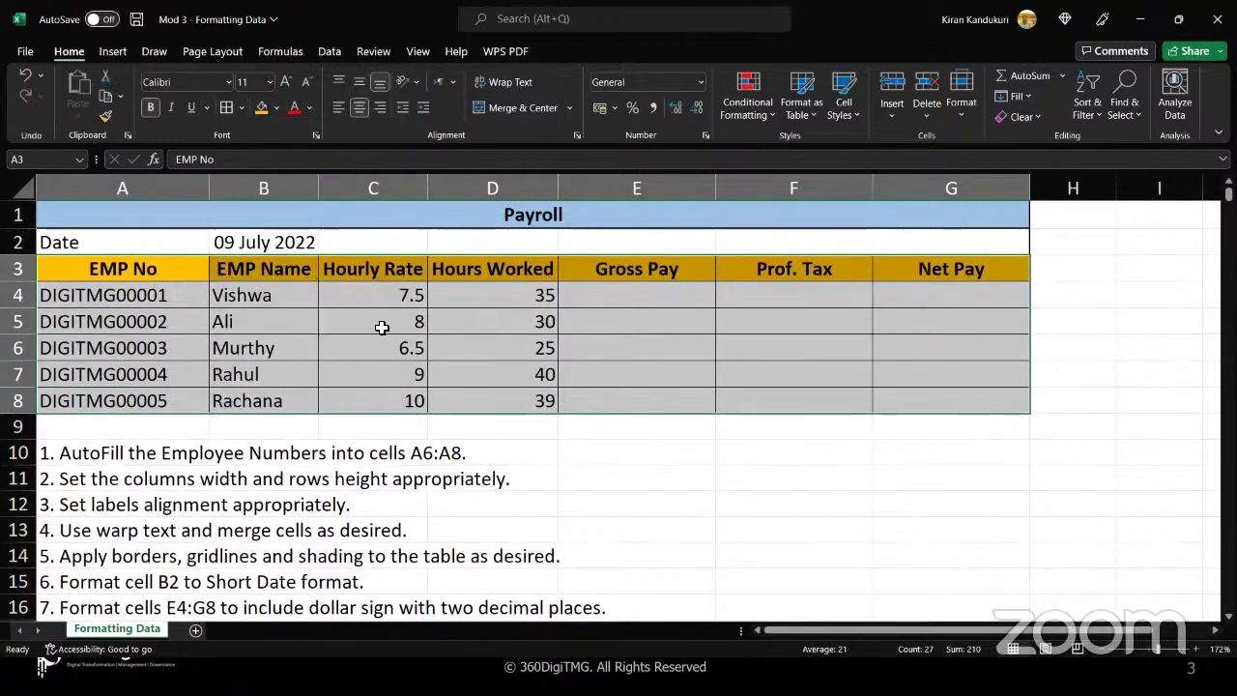